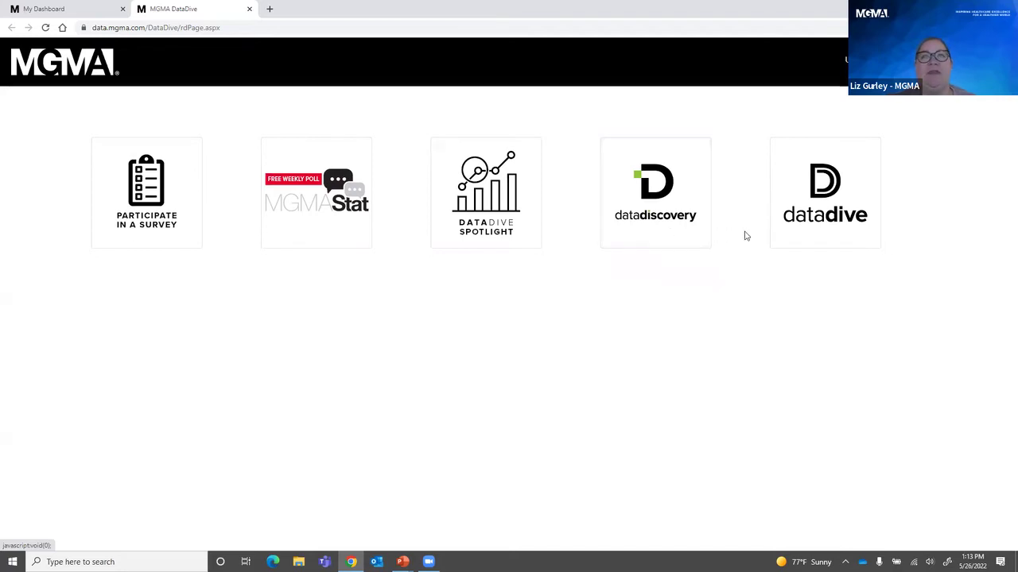
# Open the DataDive benchmarking tool, hide the table's data selection settings and show them again.
pyautogui.click(815, 240)
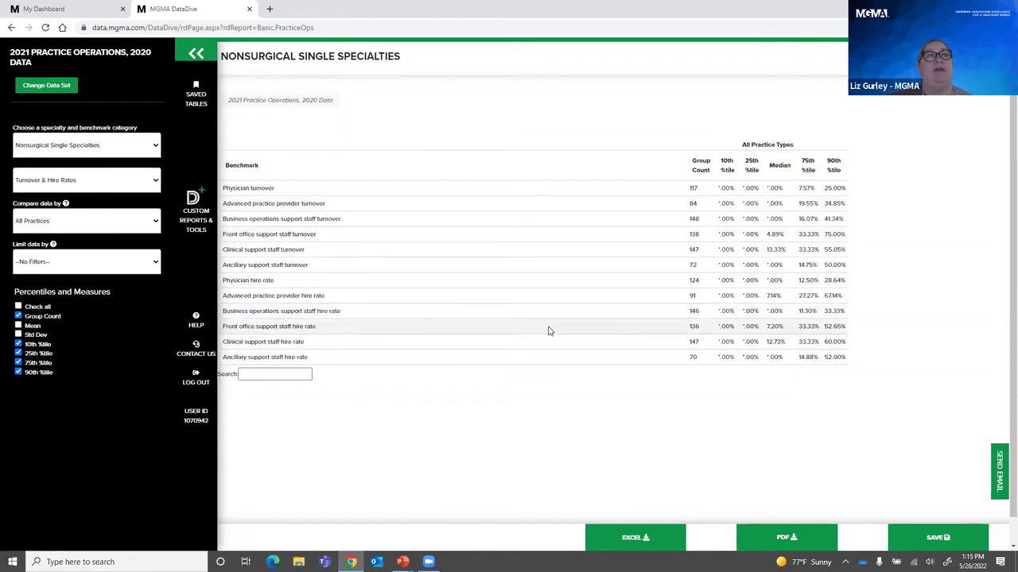
pyautogui.click(195, 54)
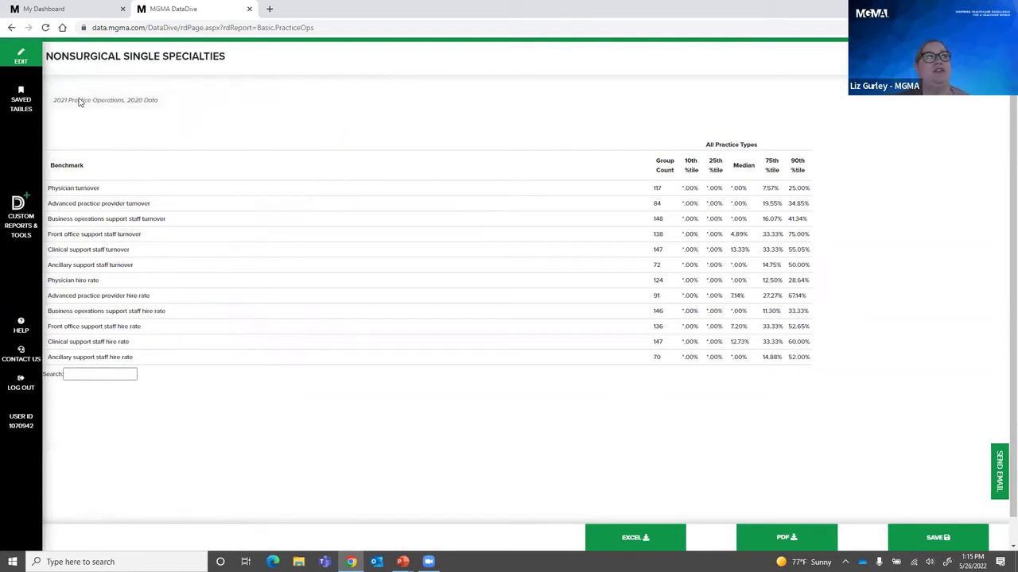
pyautogui.click(22, 57)
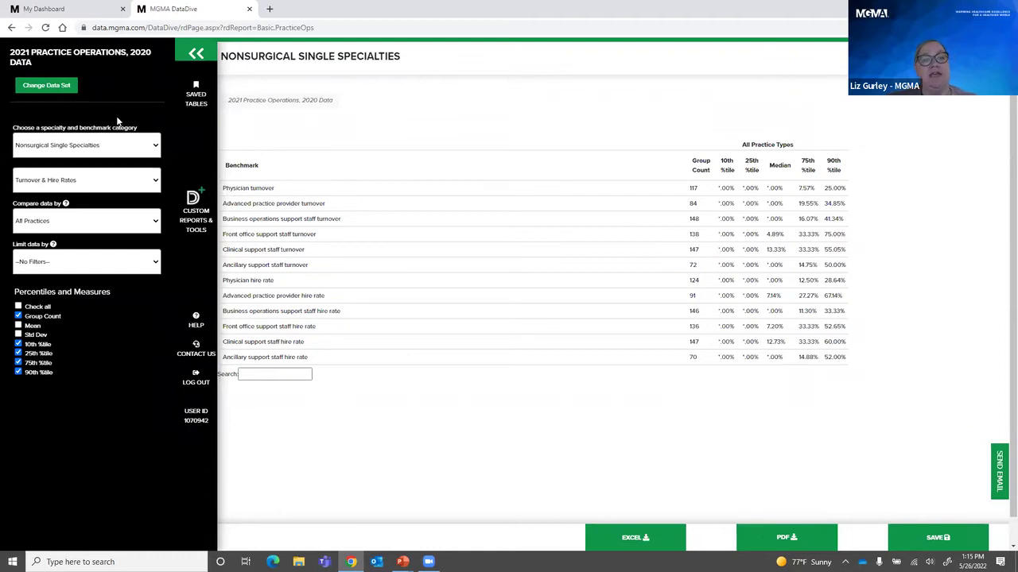
# Try to switch from the Practice Operations data set to Provider Compensation with 2019 data.
pyautogui.click(49, 86)
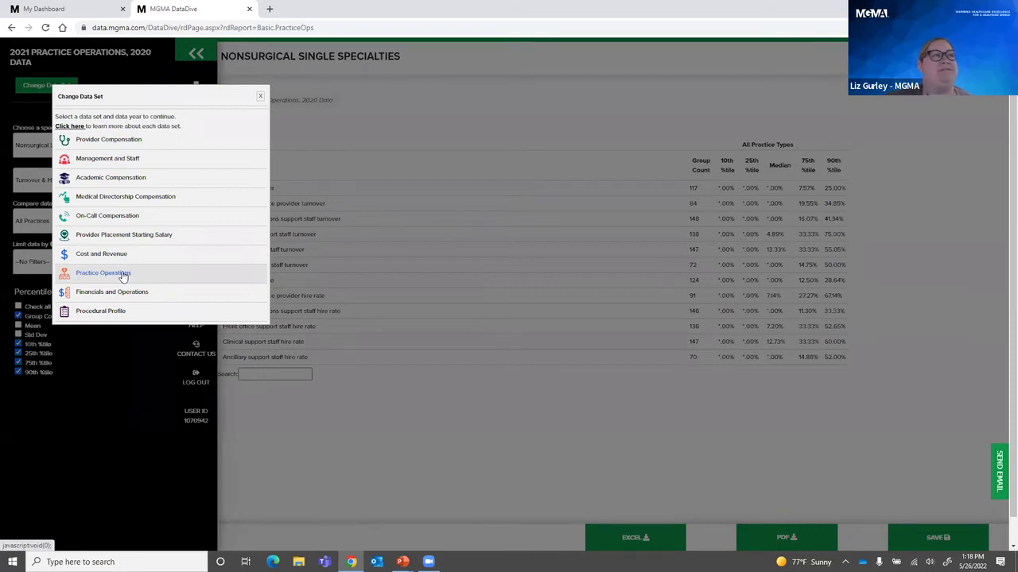
pyautogui.click(129, 141)
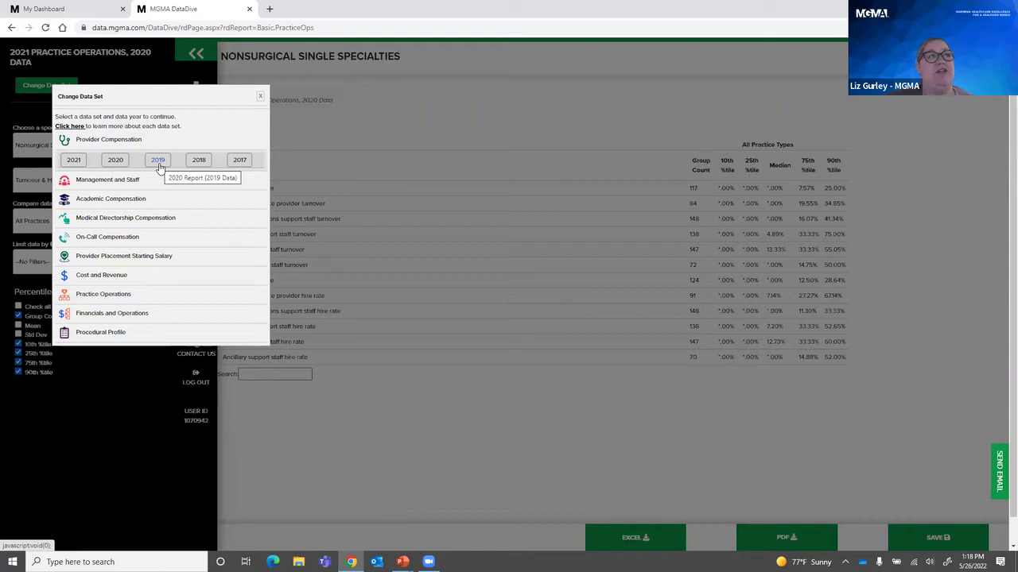
pyautogui.click(159, 164)
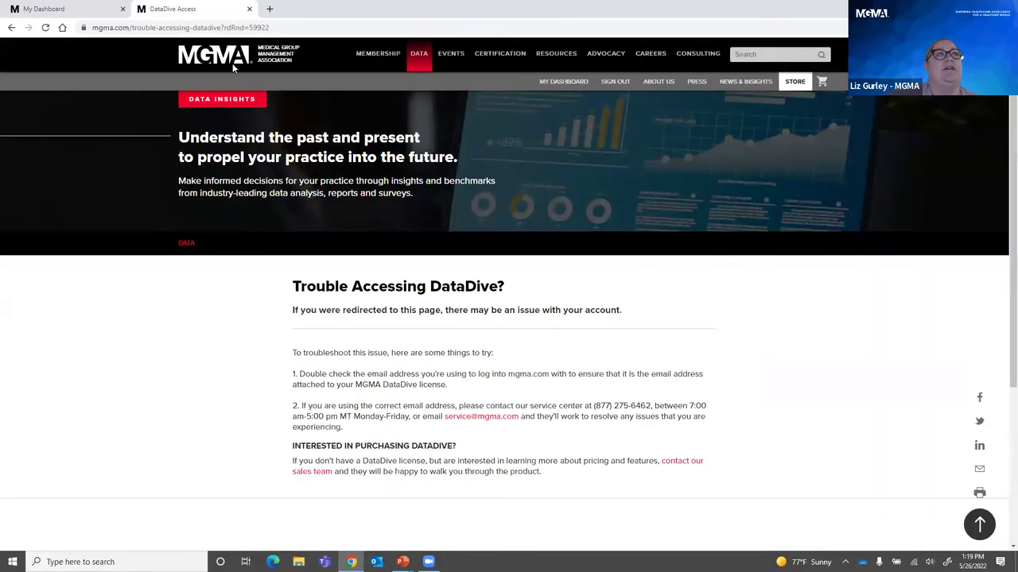
# Return to My Dashboard, relaunch the MGMA data site from there and open DataDive.
pyautogui.click(78, 11)
pyautogui.click(385, 382)
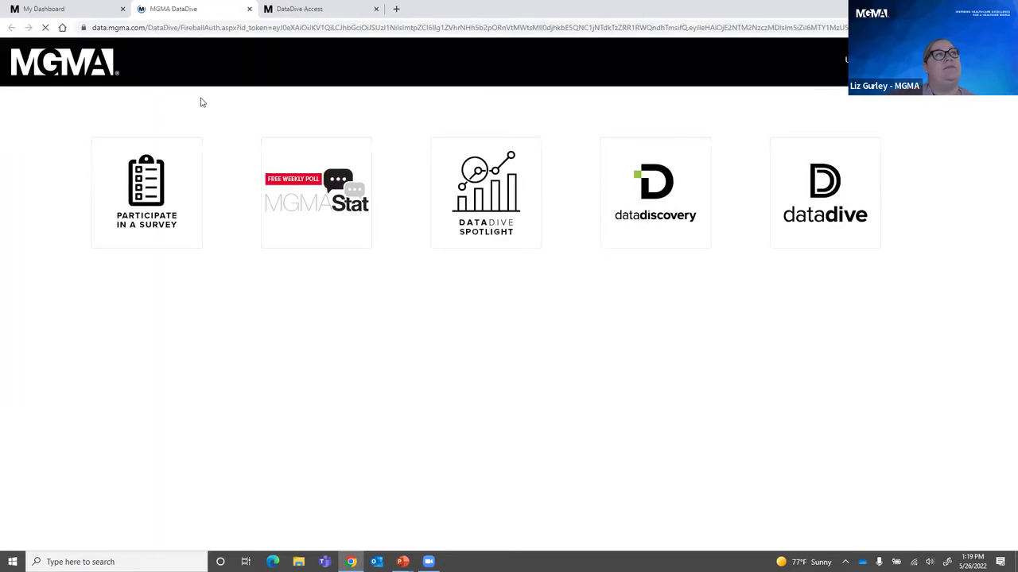
pyautogui.click(805, 208)
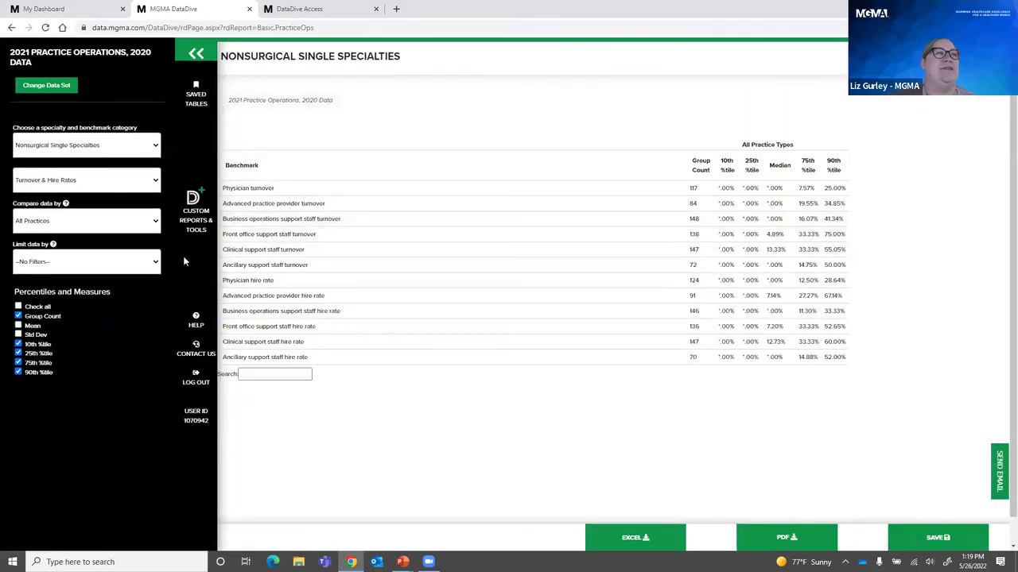
# Change the data set to Provider Compensation and load the 2019 data.
pyautogui.click(66, 85)
pyautogui.click(119, 140)
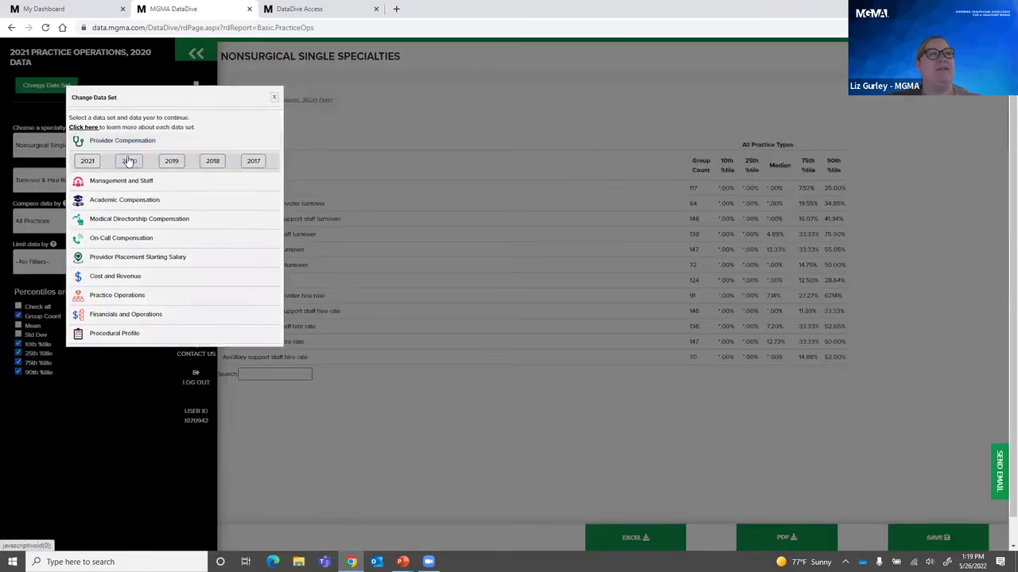
pyautogui.click(169, 162)
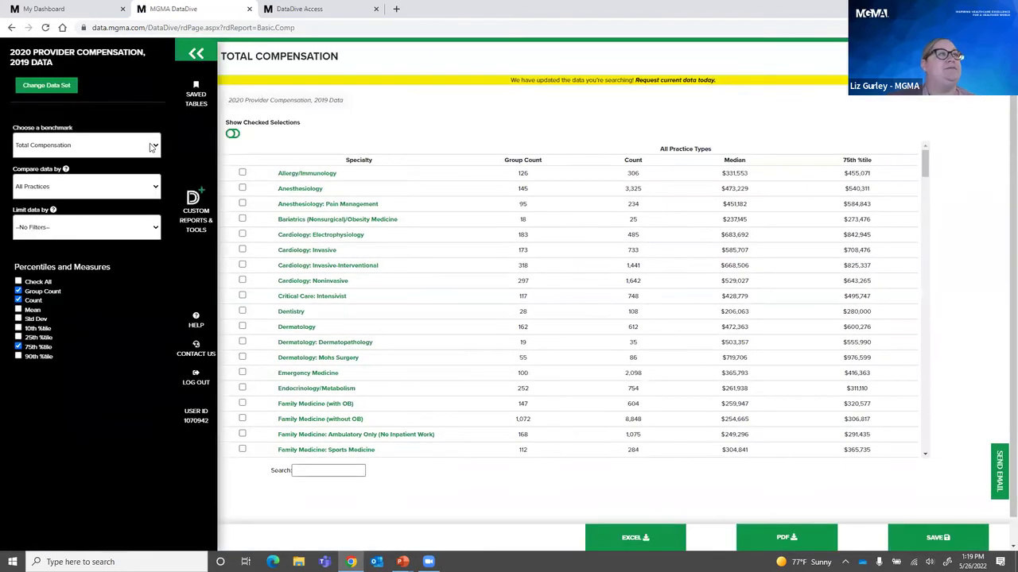
# Look through the available benchmarks and remove Group Count, Count and 75th %tile from the Total Compensation table.
pyautogui.click(156, 147)
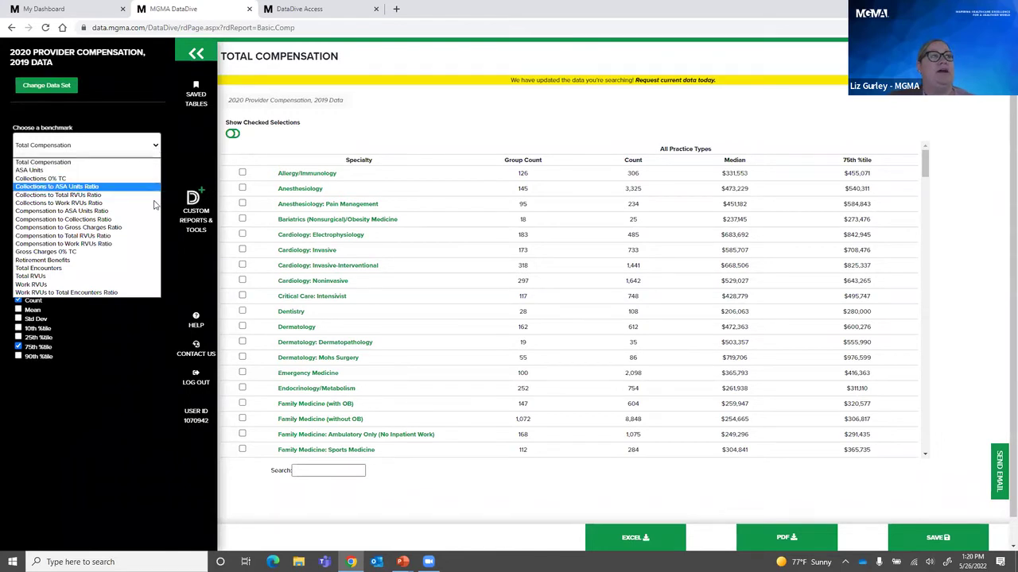
pyautogui.click(158, 148)
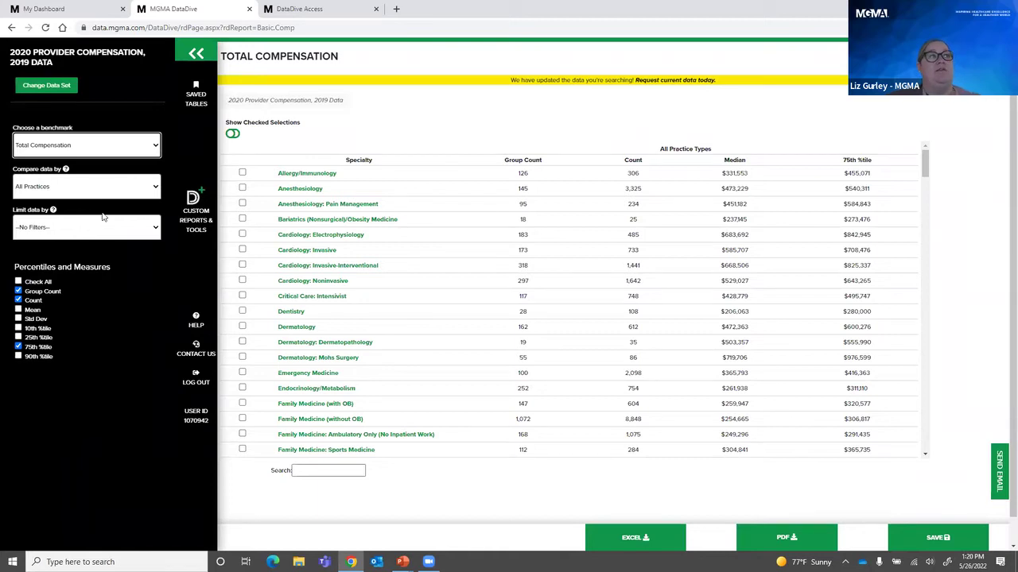
pyautogui.click(19, 291)
pyautogui.click(18, 300)
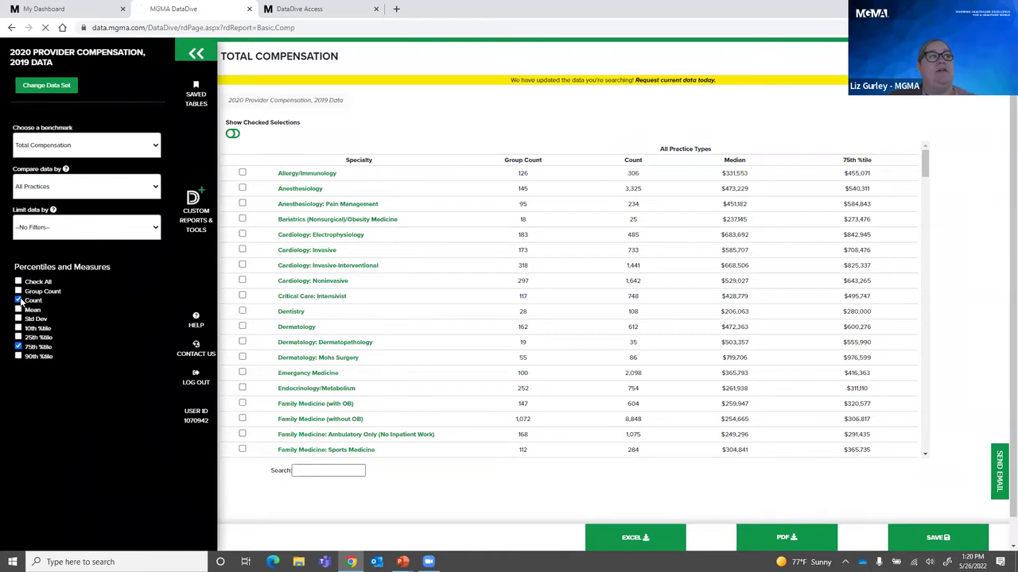
pyautogui.click(19, 348)
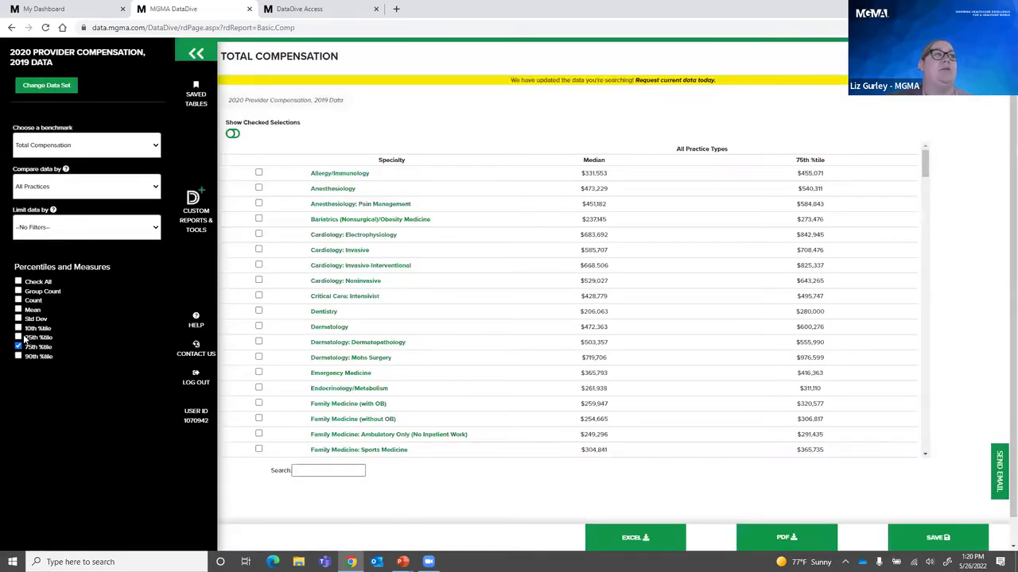
pyautogui.click(18, 346)
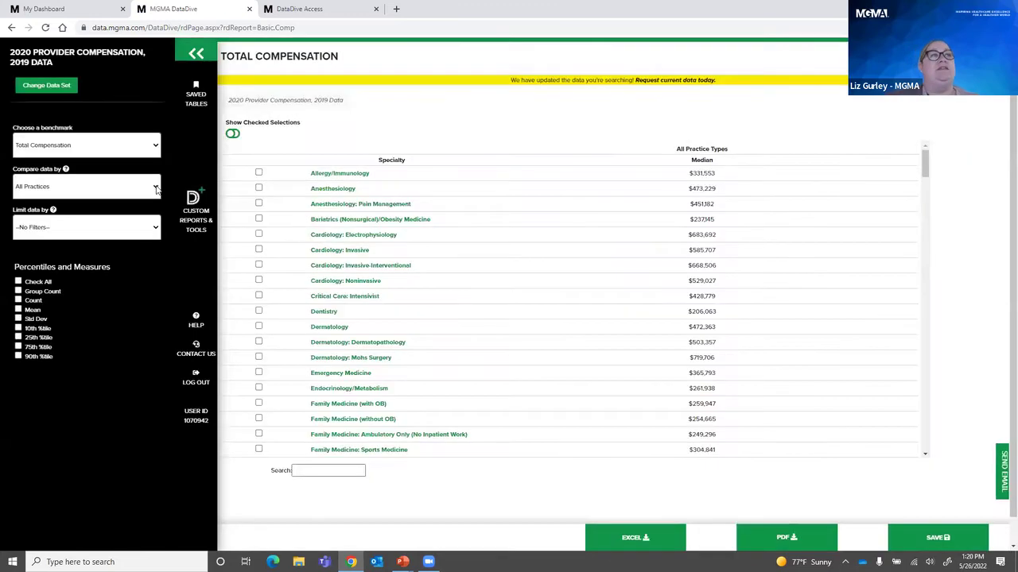
# Compare total compensation by Organization Ownership, and after that by Geographic Section.
pyautogui.click(156, 187)
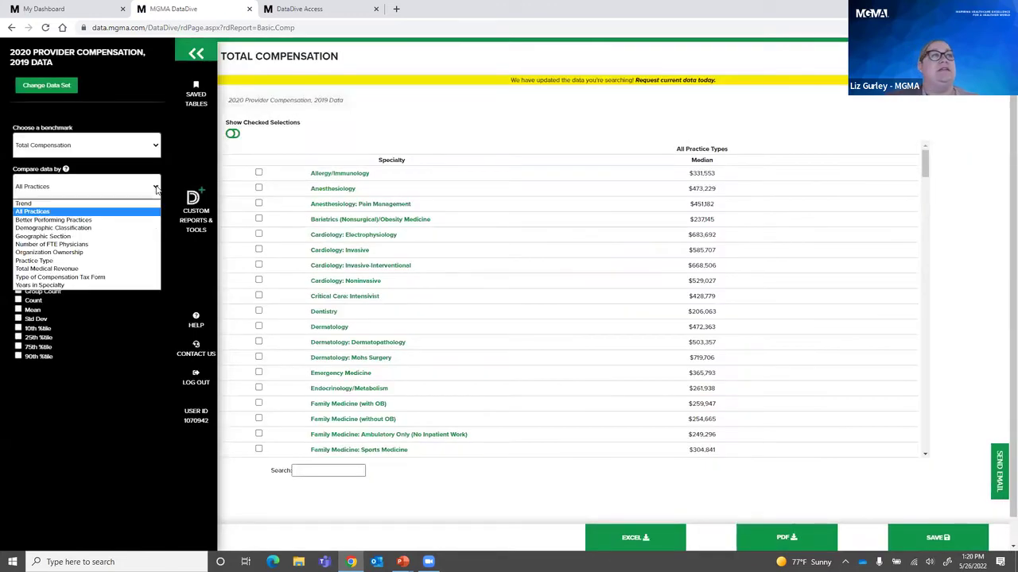
pyautogui.click(127, 252)
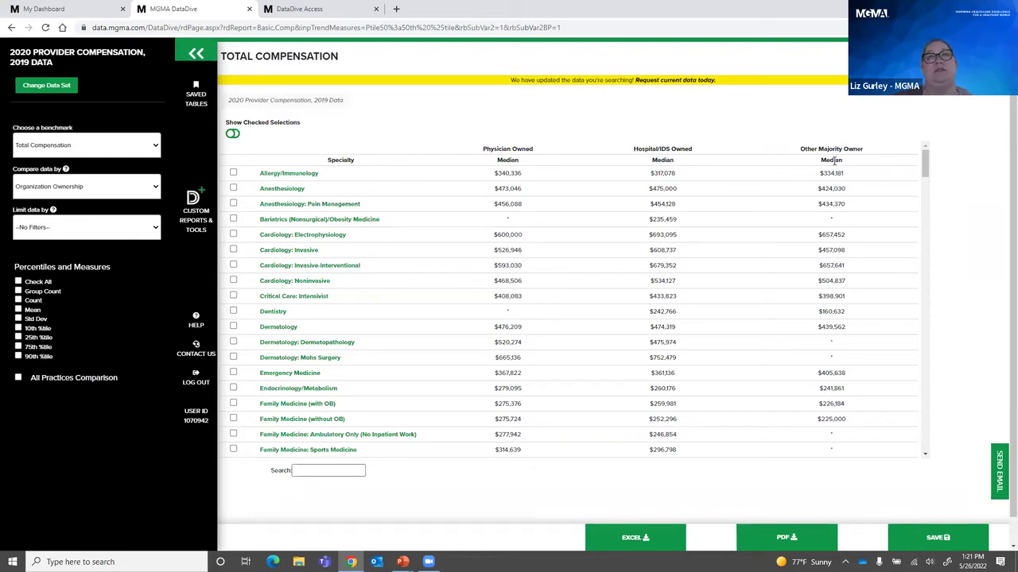
pyautogui.click(156, 190)
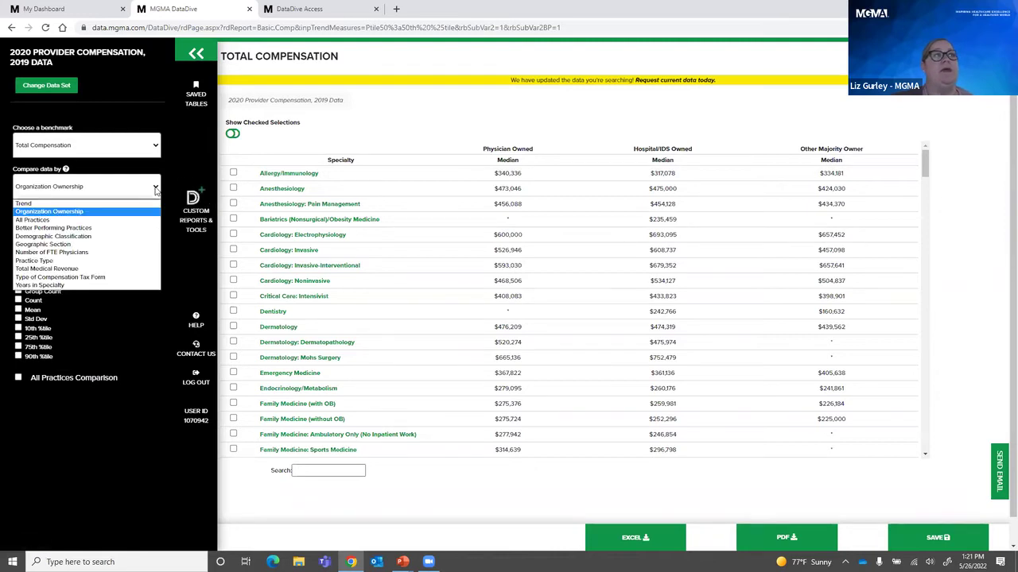
pyautogui.click(137, 244)
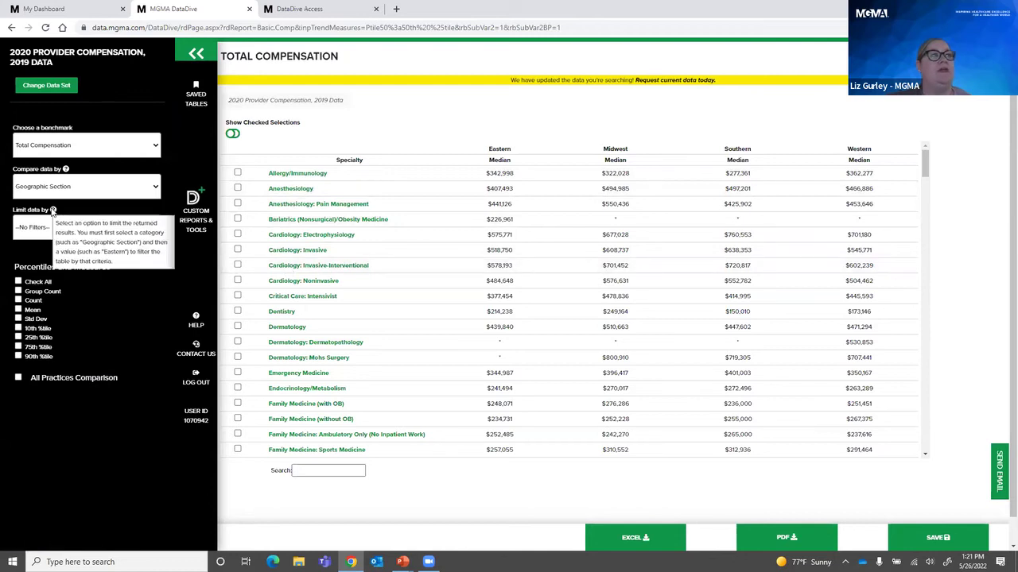
# Compare total compensation by Trend, and return the comparison to All Practices.
pyautogui.click(147, 191)
pyautogui.click(129, 204)
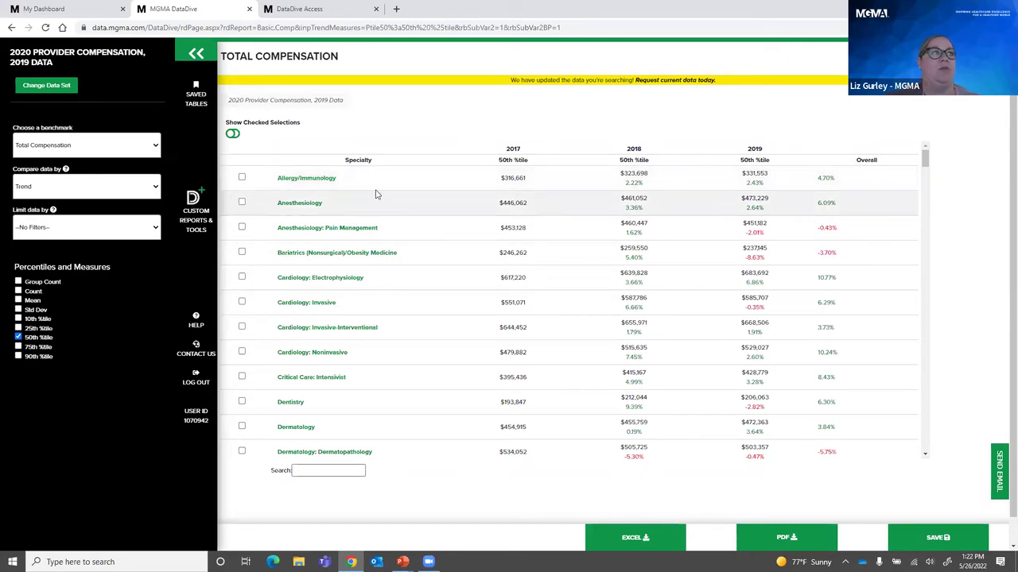
pyautogui.click(157, 188)
pyautogui.click(120, 206)
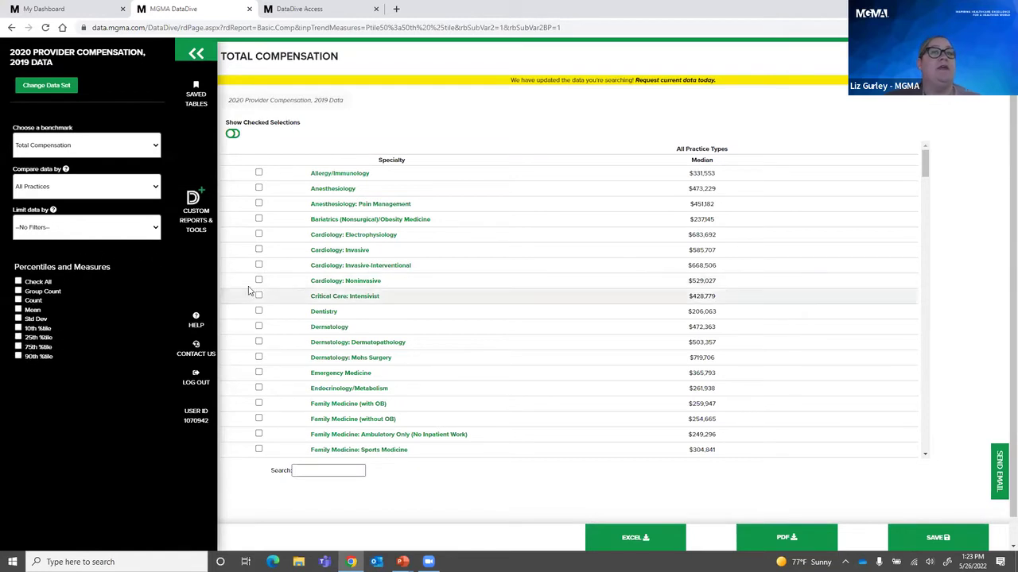
# Look over the specialty list and add Group Count, Count and 75th %tile to the Total Compensation table.
pyautogui.click(925, 455)
pyautogui.moveTo(925, 454); pyautogui.dragTo(927, 457)
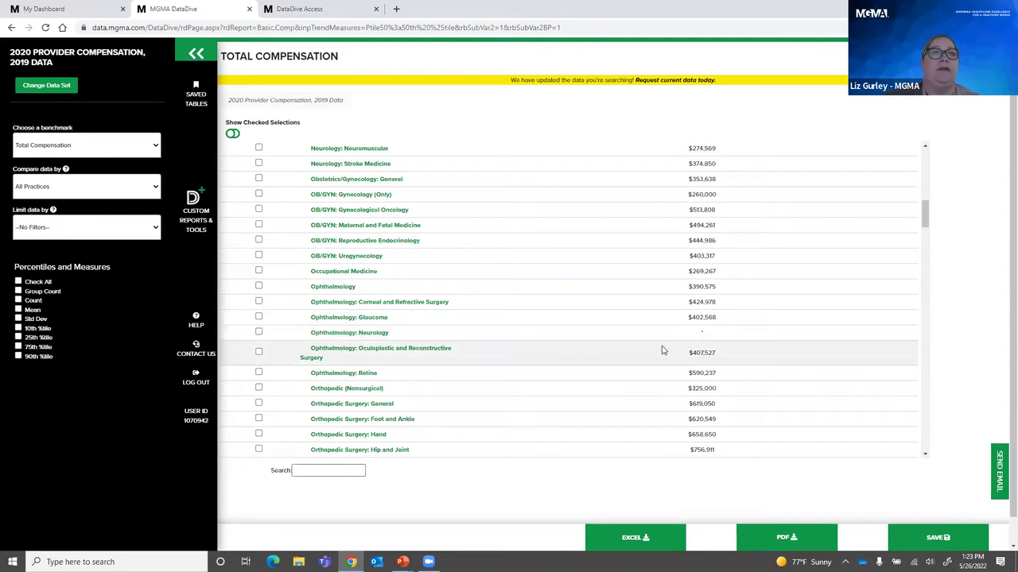
pyautogui.scroll(3, 619, 348)
pyautogui.scroll(6, 620, 350)
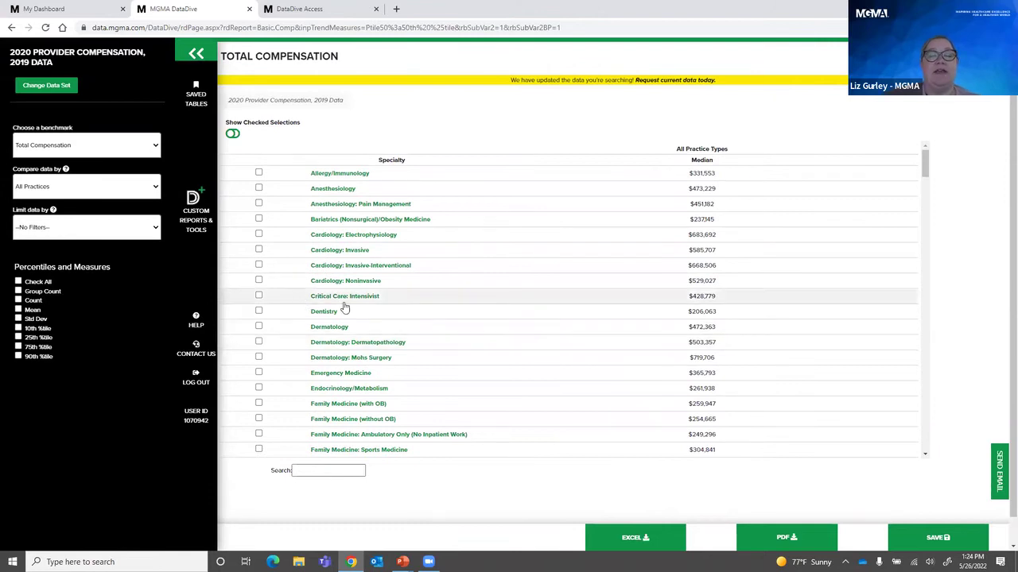
pyautogui.click(18, 291)
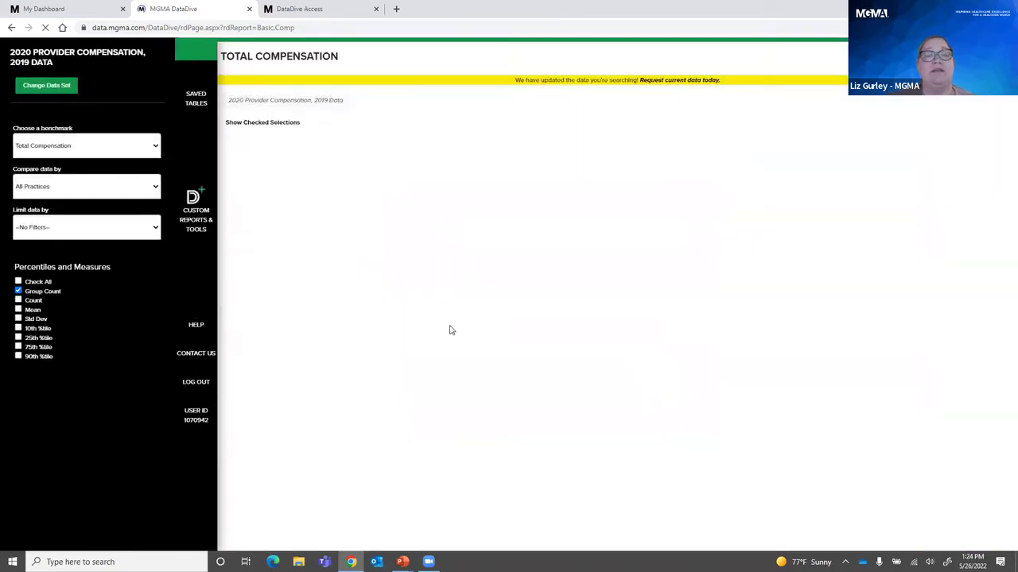
pyautogui.click(19, 301)
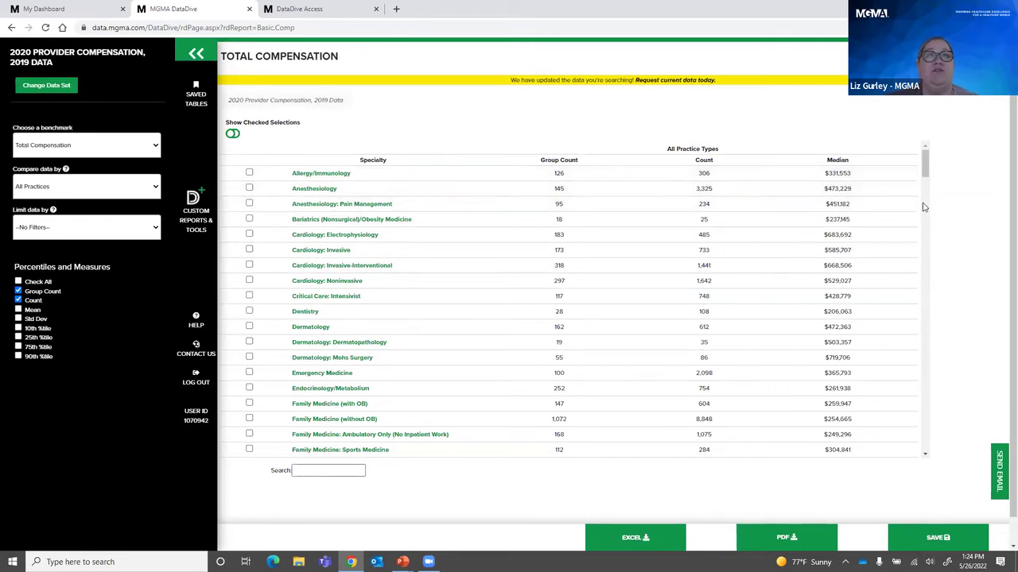
pyautogui.moveTo(925, 182)
pyautogui.mouseDown()
pyautogui.moveTo(929, 197)
pyautogui.moveTo(931, 179)
pyautogui.mouseUp()
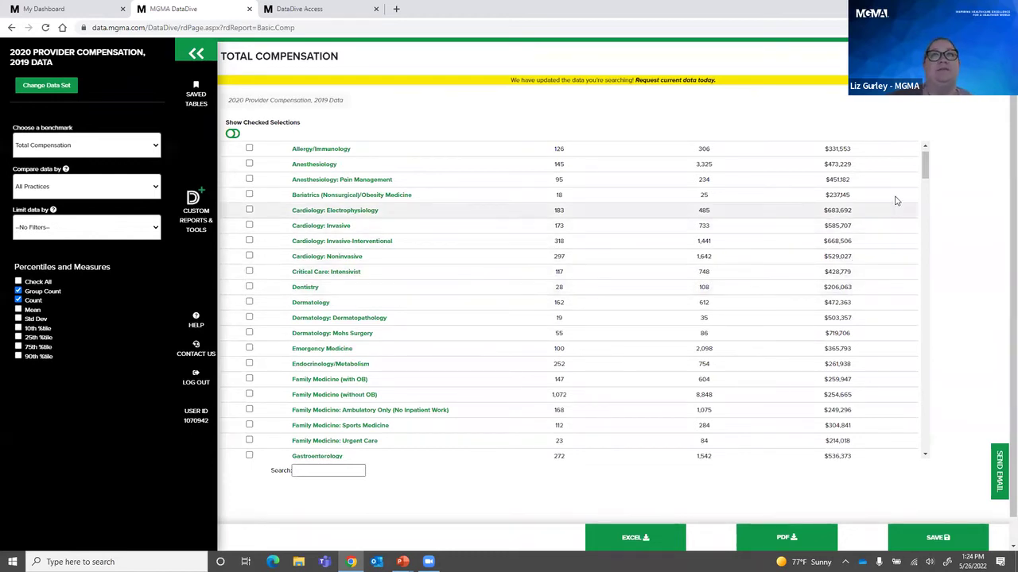
pyautogui.scroll(1, 926, 167)
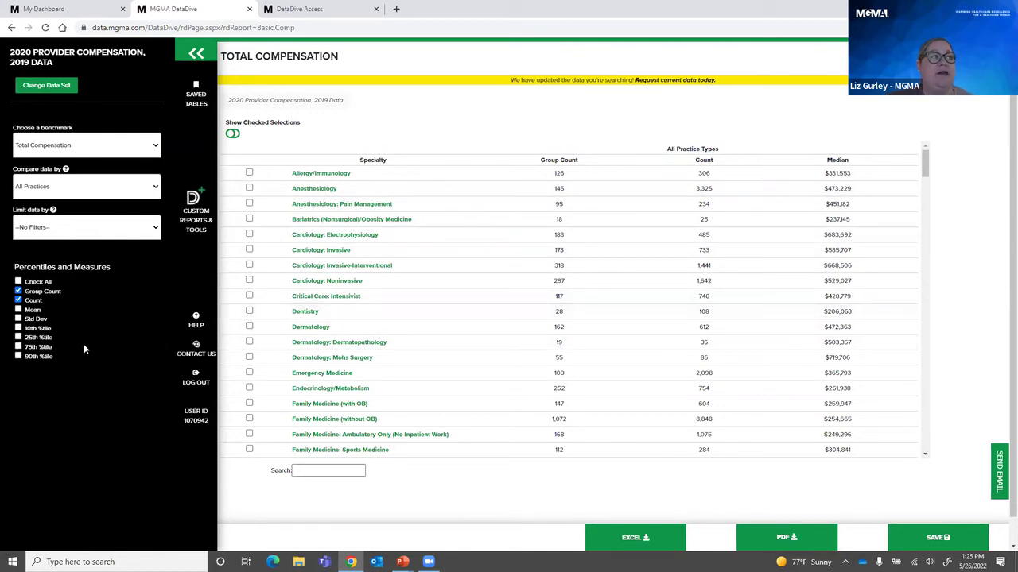
pyautogui.click(18, 347)
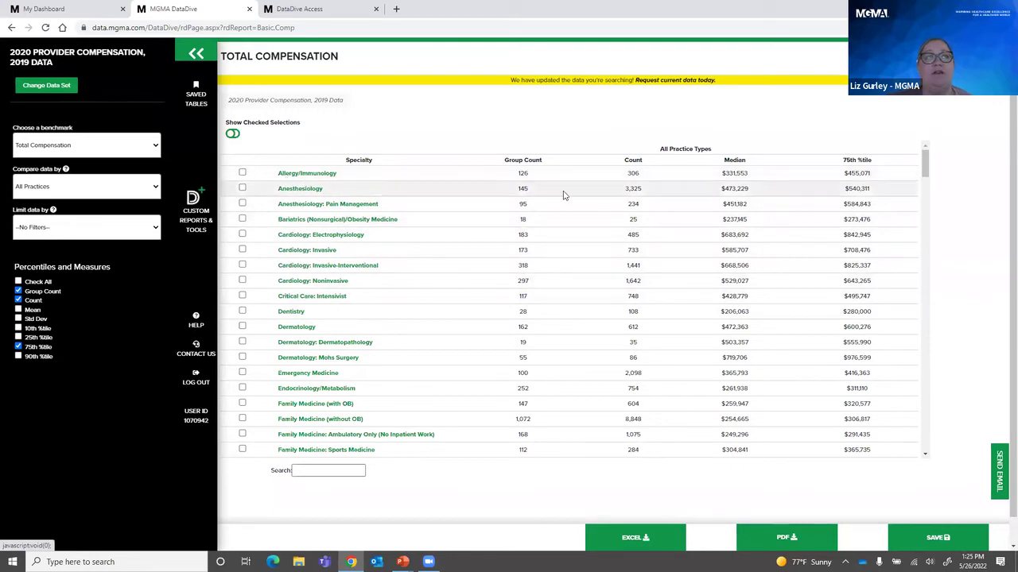
# Browse the specialty list and search it for "cardiol".
pyautogui.moveTo(925, 172); pyautogui.dragTo(943, 355)
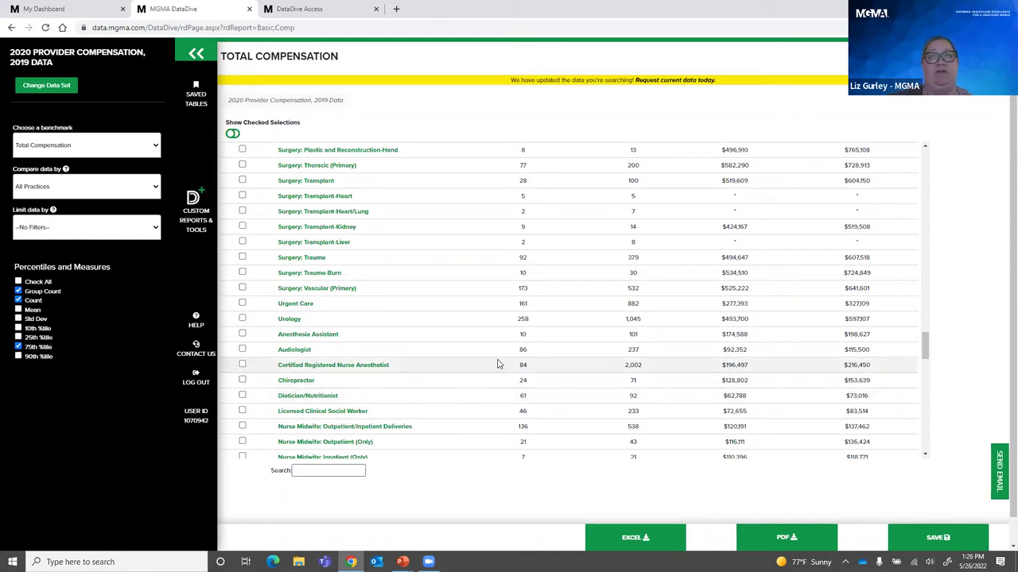
pyautogui.moveTo(926, 347); pyautogui.dragTo(925, 179)
pyautogui.click(925, 159)
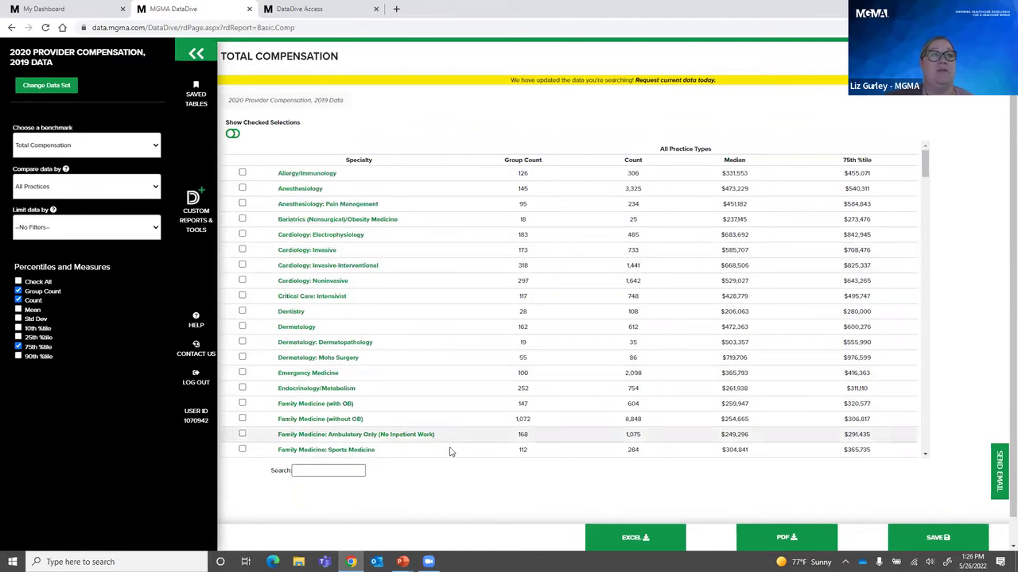
pyautogui.click(326, 469)
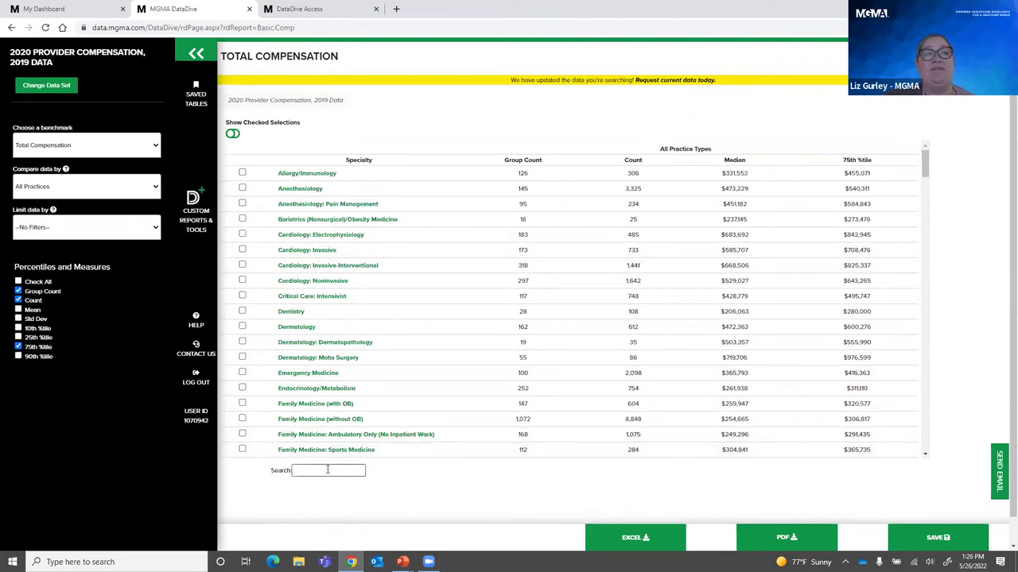
pyautogui.click(327, 469)
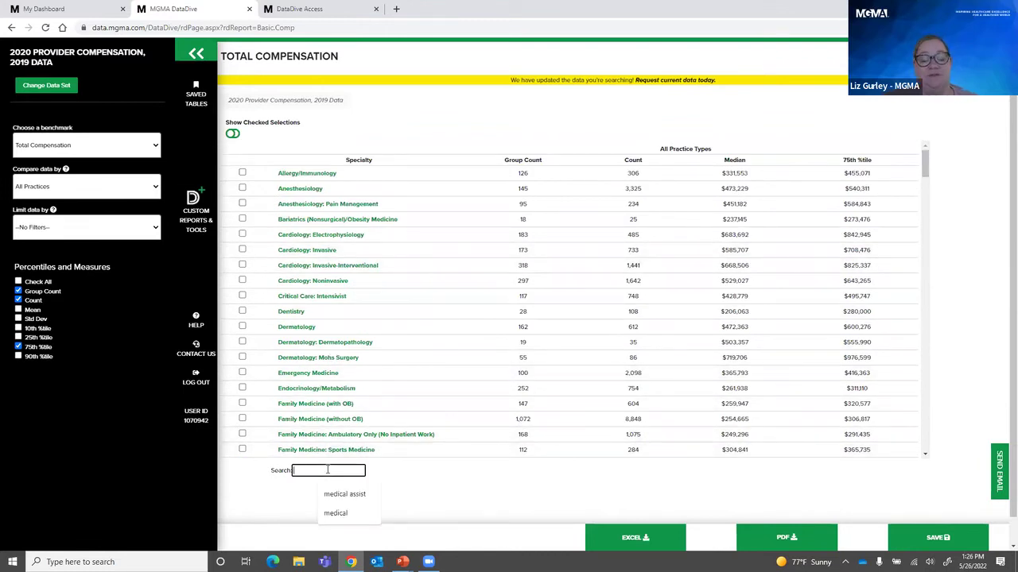
pyautogui.write('cardio')
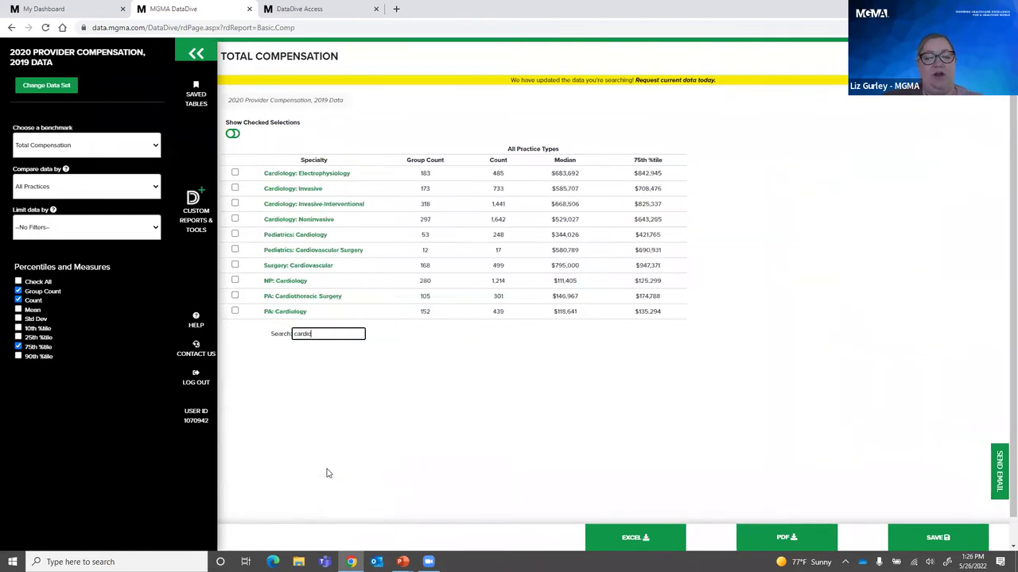
pyautogui.write('l')
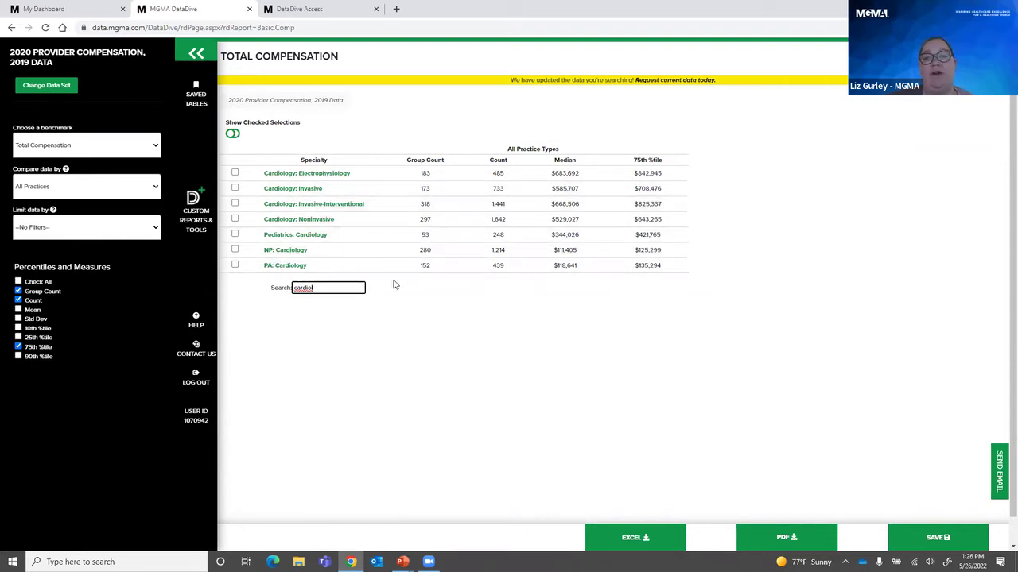
# Clear the specialty search so the full Total Compensation list is shown.
pyautogui.press('BackSpace')
pyautogui.press('BackSpace')
pyautogui.press('BackSpace')
pyautogui.press('BackSpace')
pyautogui.press('BackSpace')
pyautogui.press('BackSpace')
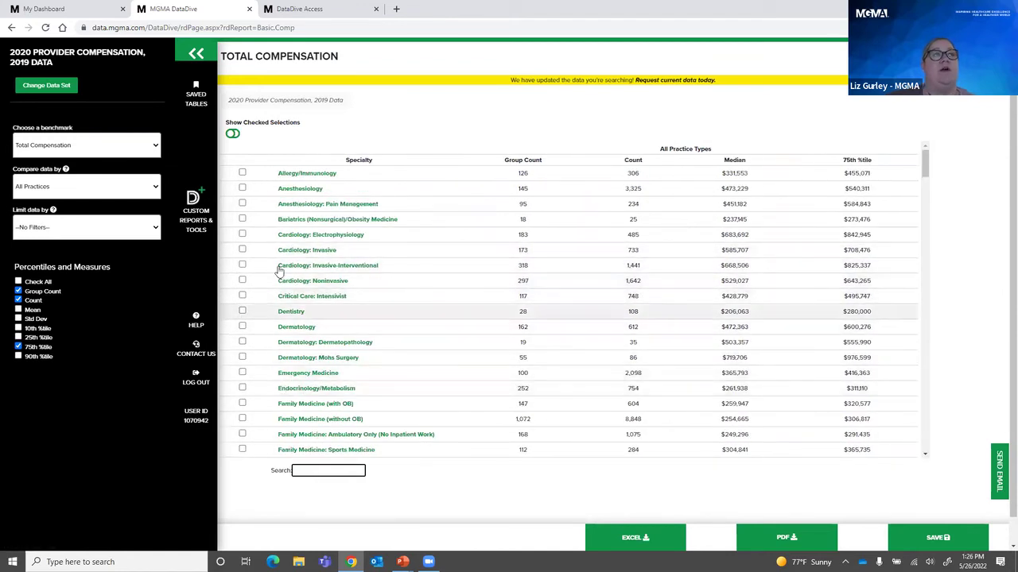
# Select the Bariatrics (Nonsurgical)/Obesity Medicine specialty, view only the checked selections, and return to the full list.
pyautogui.click(242, 219)
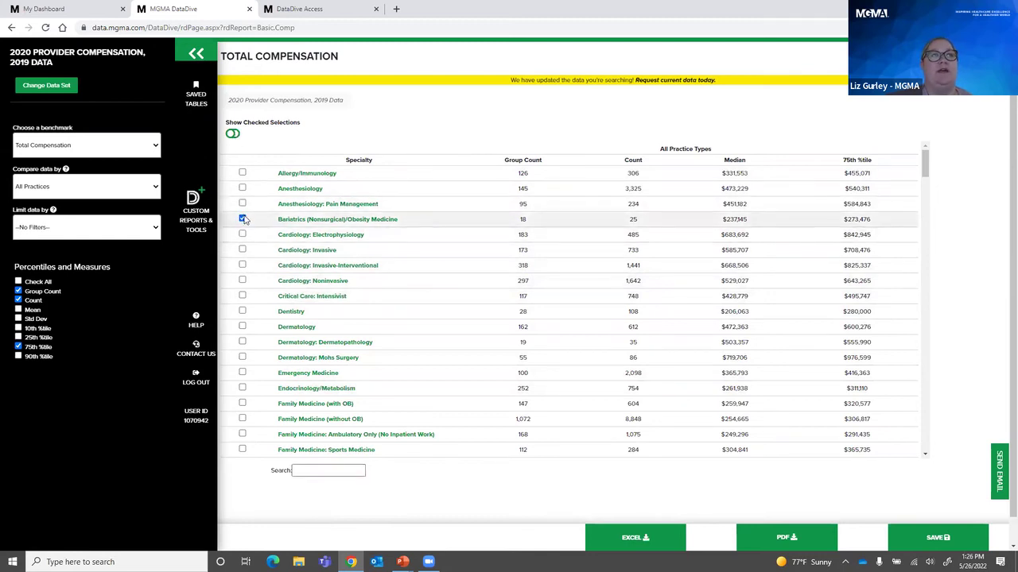
pyautogui.click(234, 136)
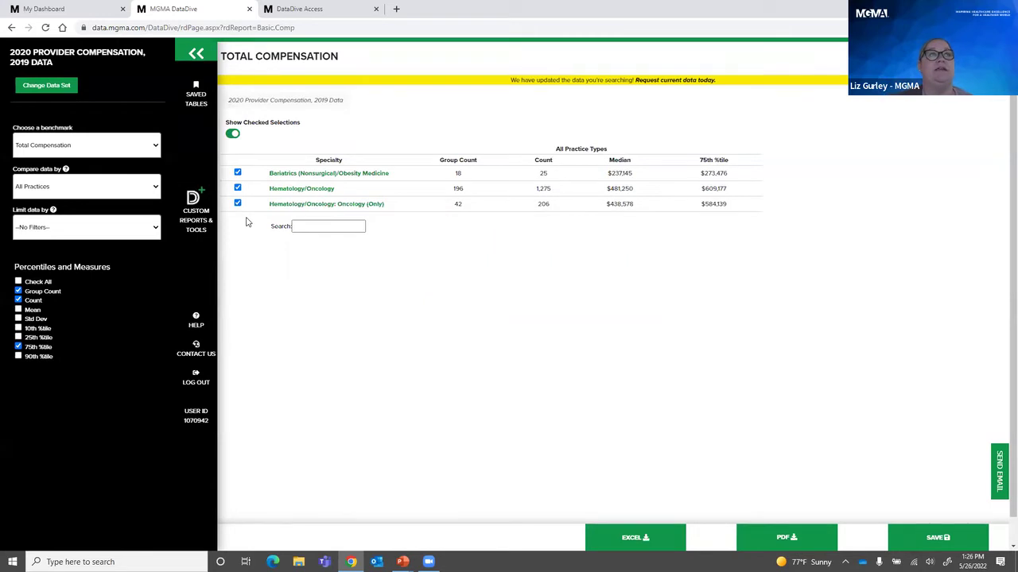
pyautogui.click(232, 136)
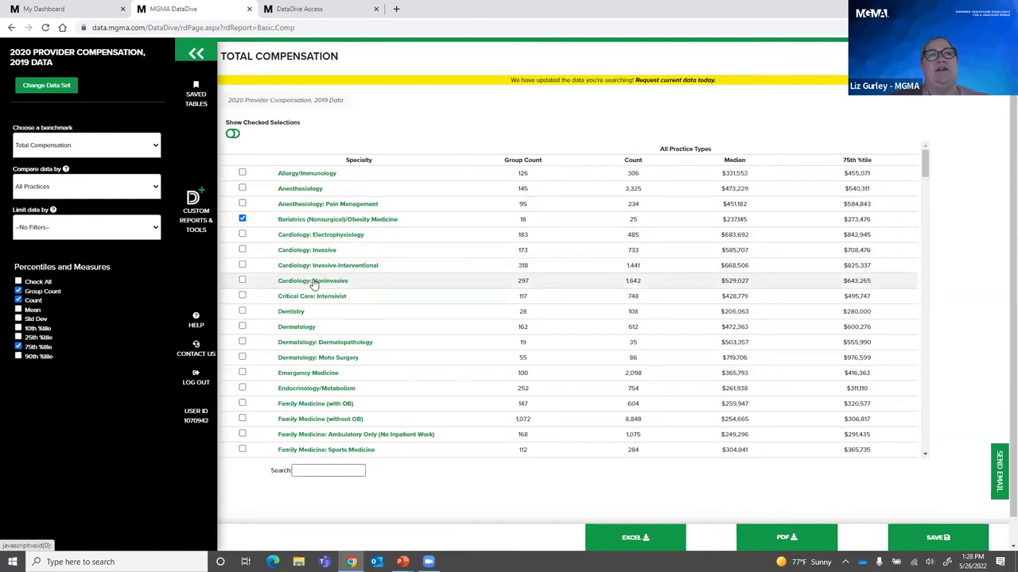
# Open the Cardiology: Invasive benchmarks and show only Total Compensation, Total Encounters and Work RVUs.
pyautogui.click(401, 297)
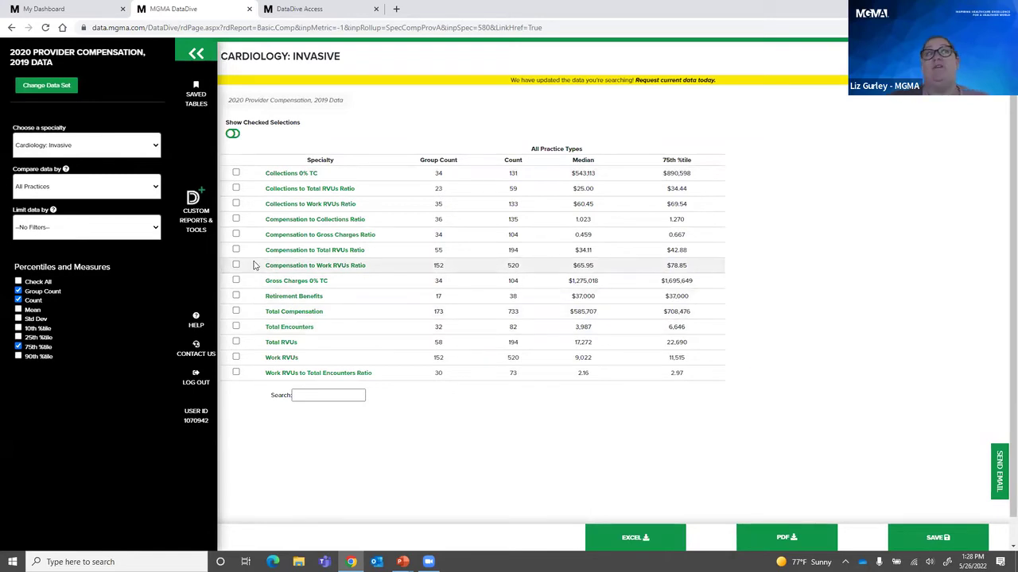
pyautogui.click(235, 311)
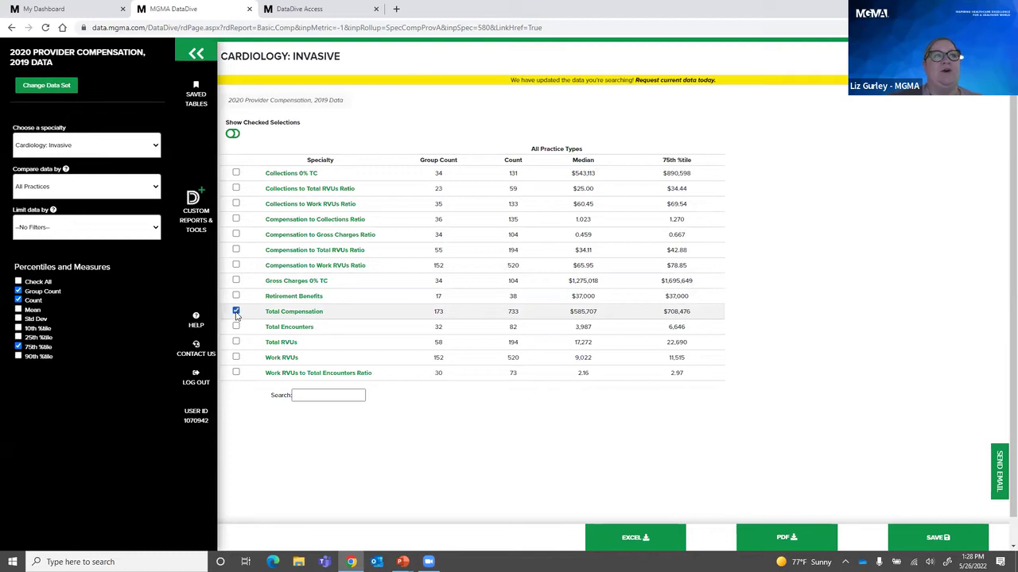
pyautogui.click(235, 358)
pyautogui.click(236, 326)
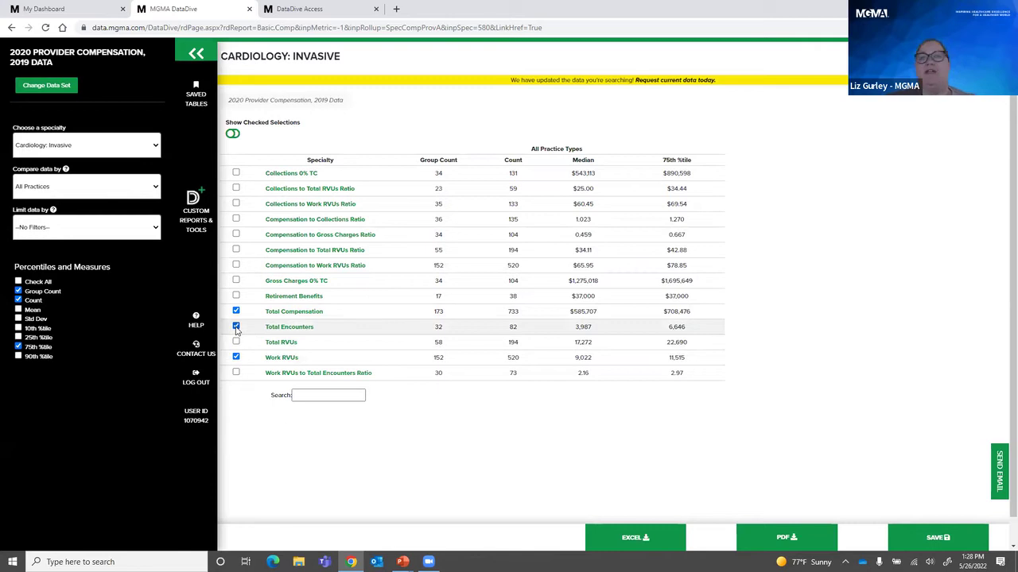
pyautogui.click(240, 134)
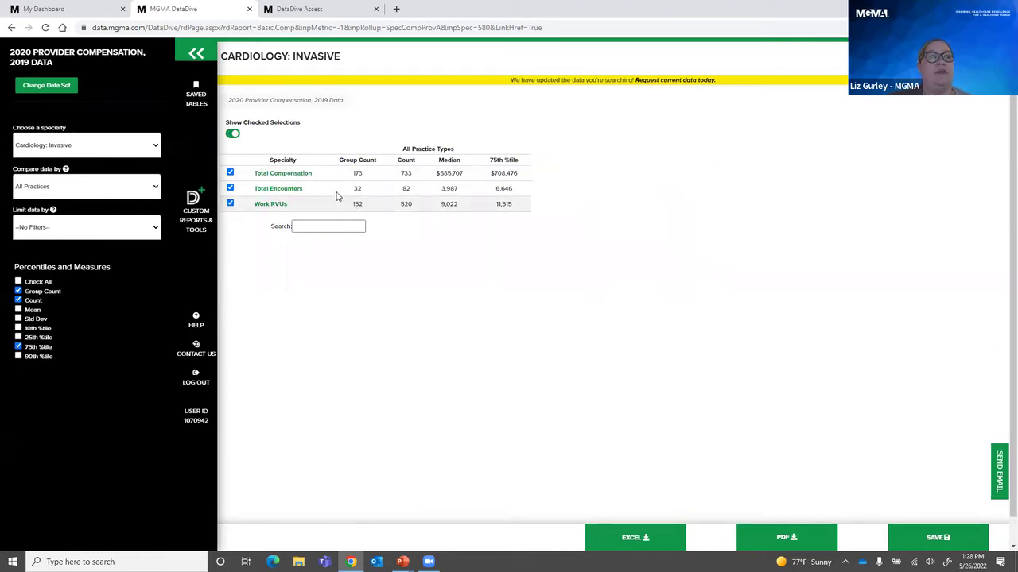
# Restore the full Cardiology: Invasive list with its three benchmarks unchecked, and open Total Compensation for all specialties.
pyautogui.click(232, 134)
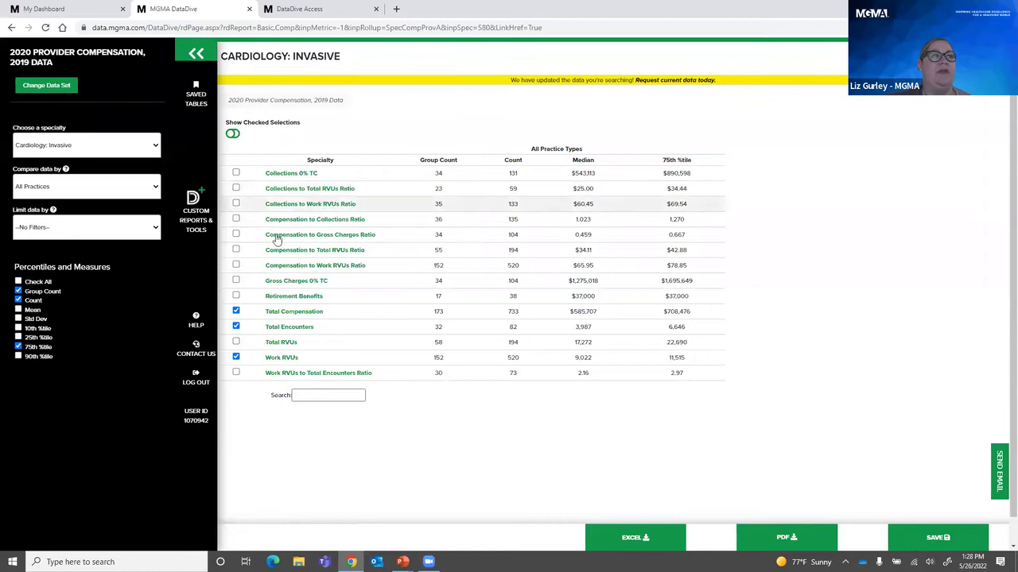
pyautogui.click(235, 311)
pyautogui.click(235, 326)
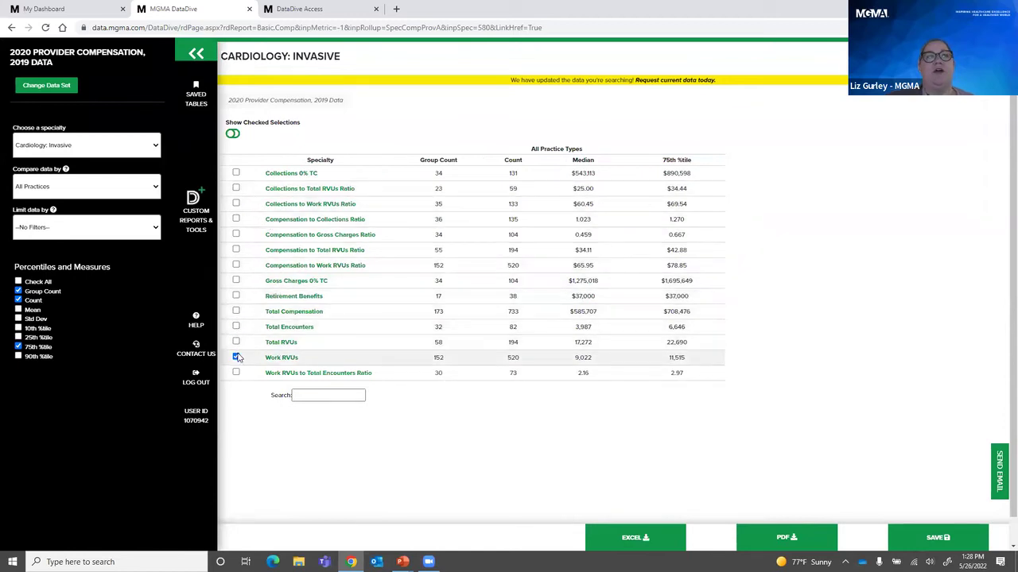
pyautogui.click(237, 358)
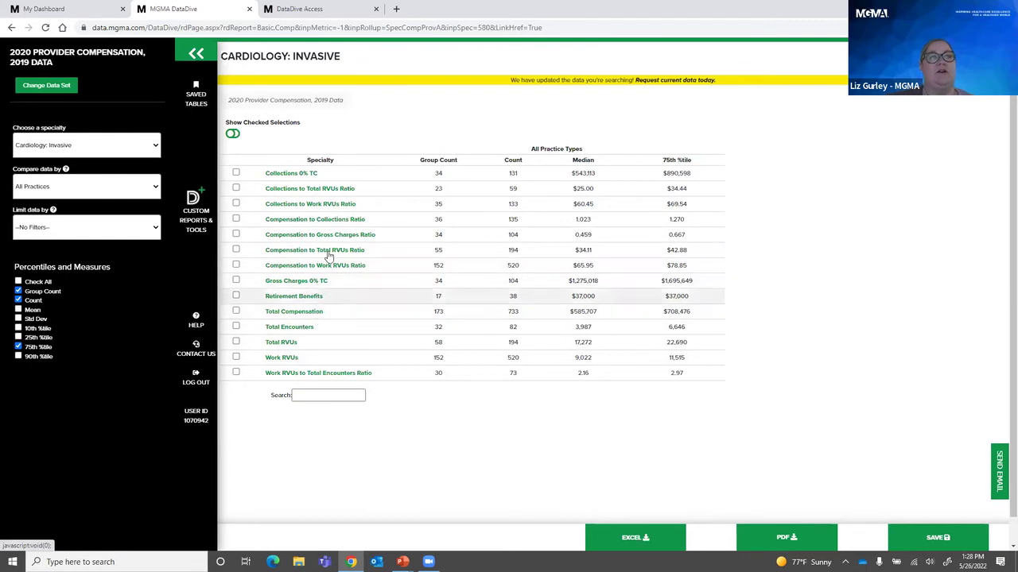
pyautogui.click(311, 313)
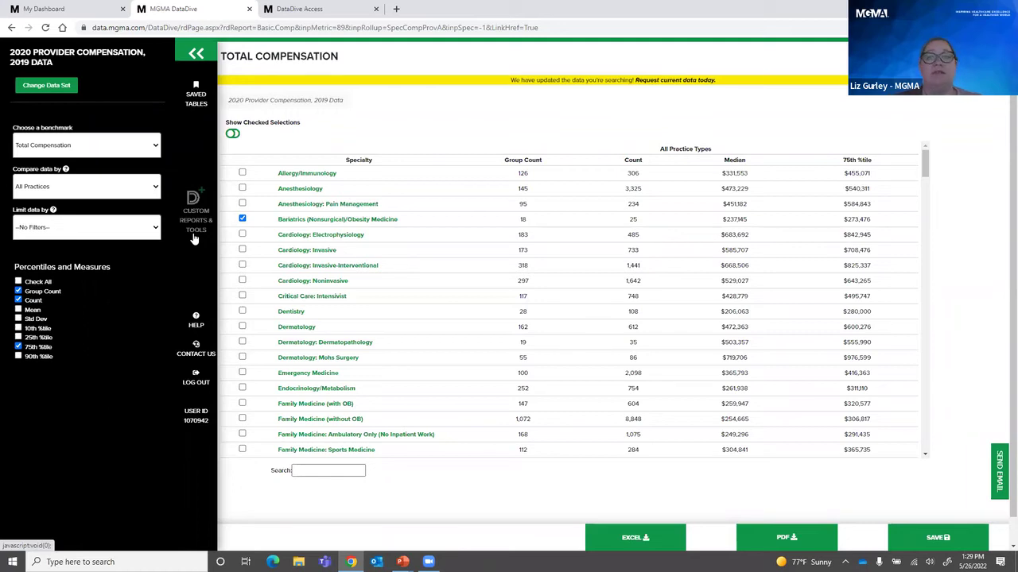
# Open the 2020 Provider Compensation Glossary from the help resources.
pyautogui.click(197, 321)
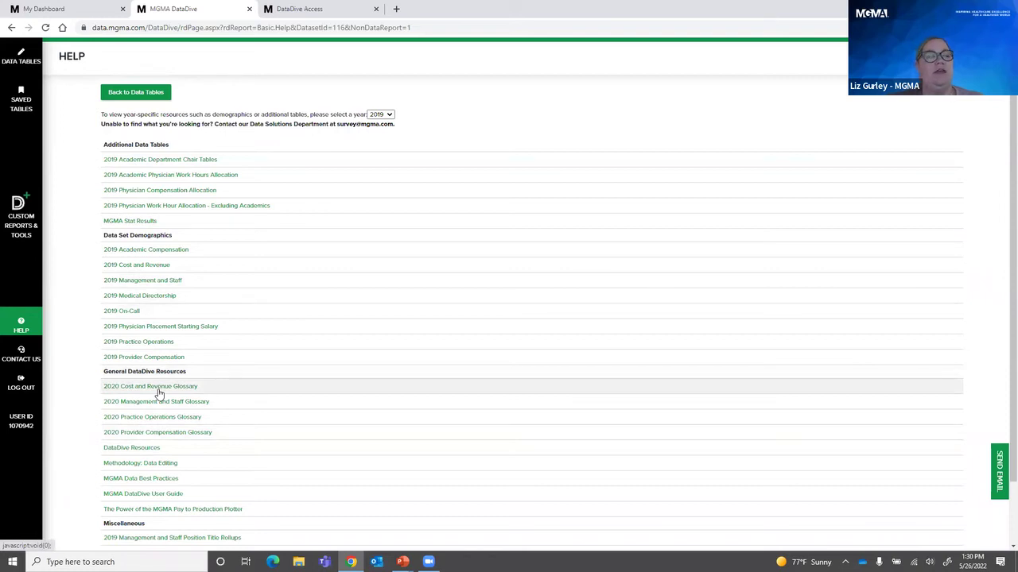
pyautogui.scroll(-1, 159, 392)
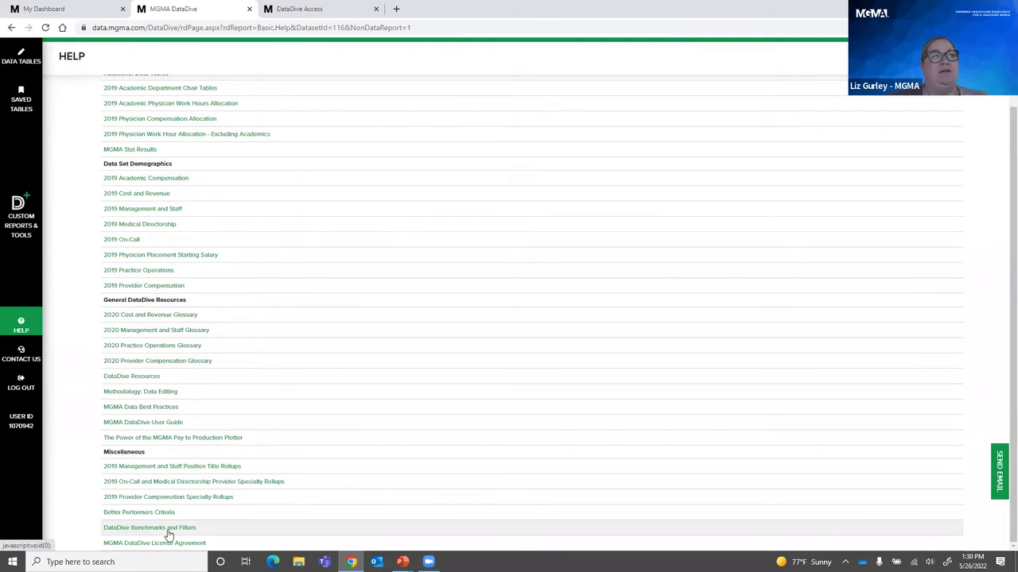
pyautogui.click(135, 365)
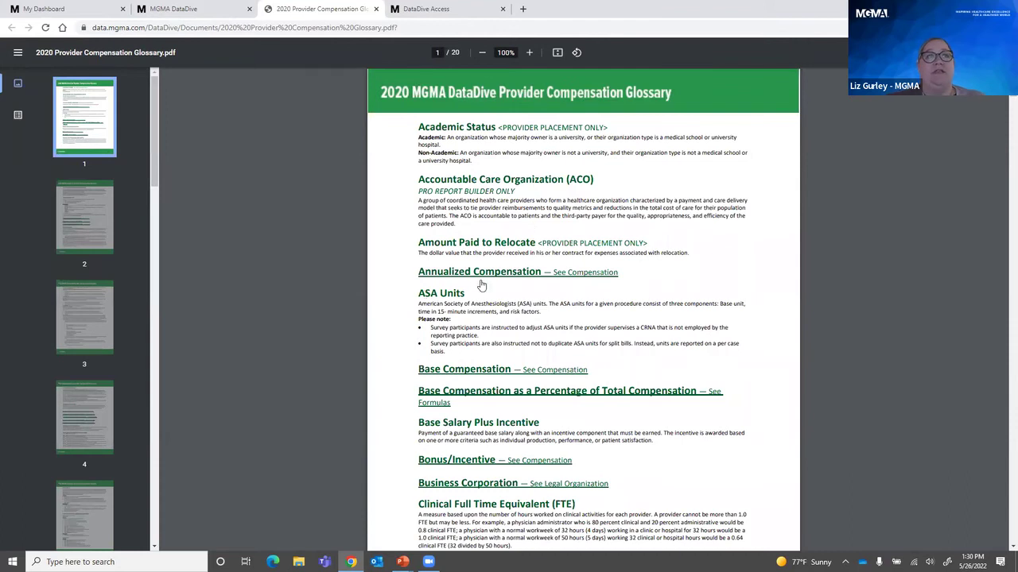
# Read through the glossary definitions of compensation, encounters and full-time equivalent, down to the Geographic Section map.
pyautogui.scroll(-6, 512, 286)
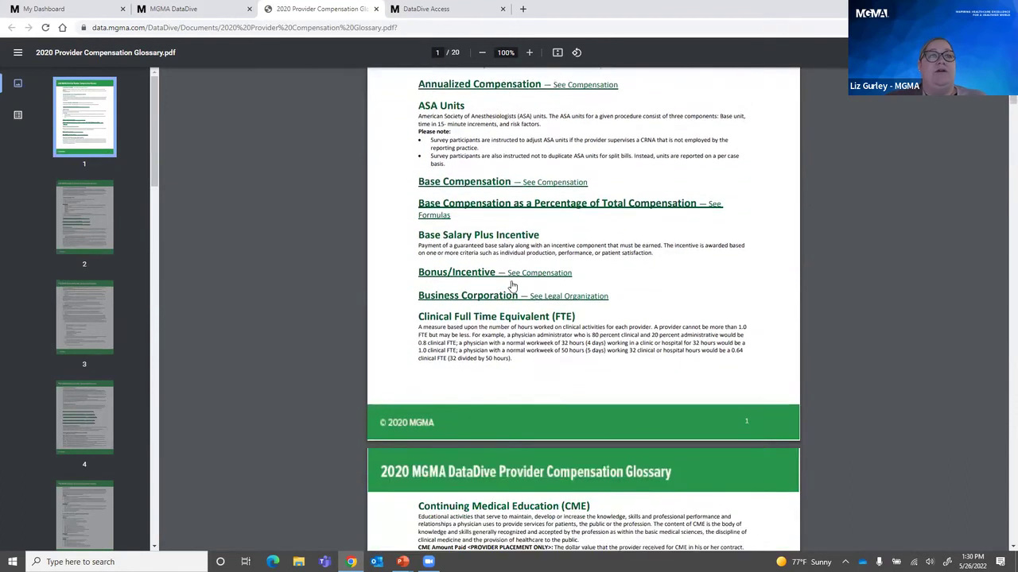
pyautogui.scroll(-9, 512, 286)
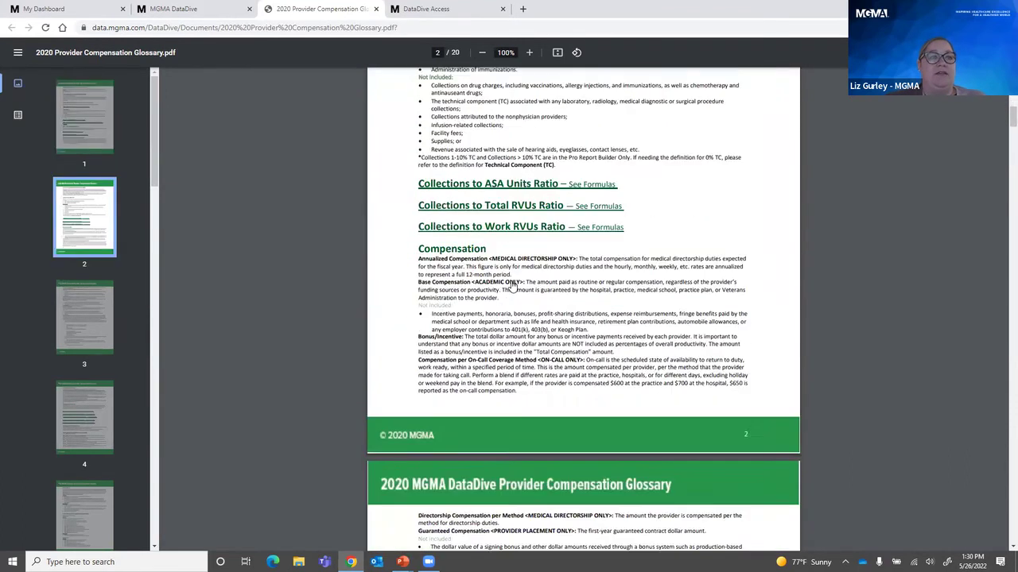
pyautogui.scroll(-1, 470, 268)
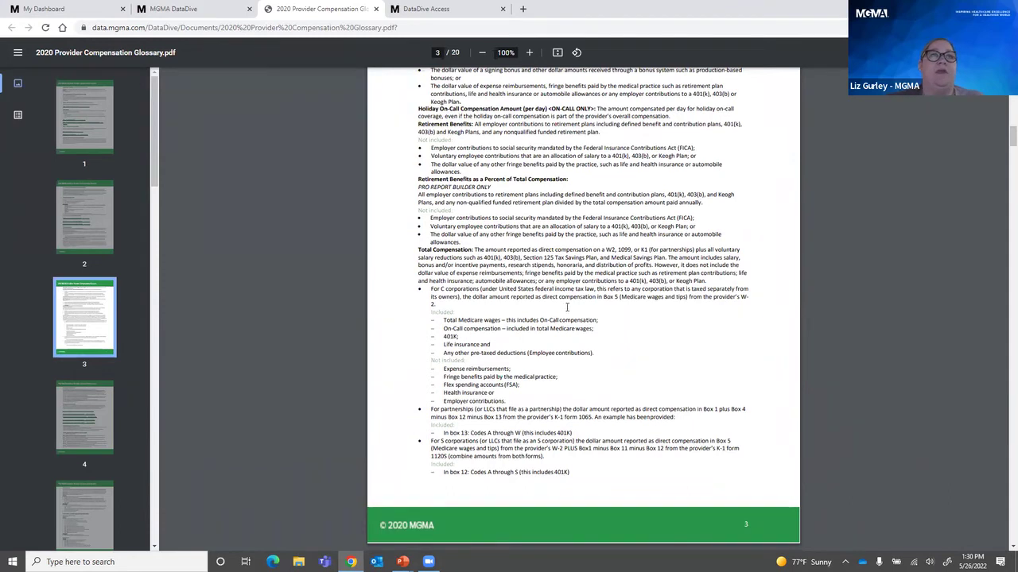
pyautogui.scroll(-3, 572, 305)
pyautogui.scroll(-7, 566, 307)
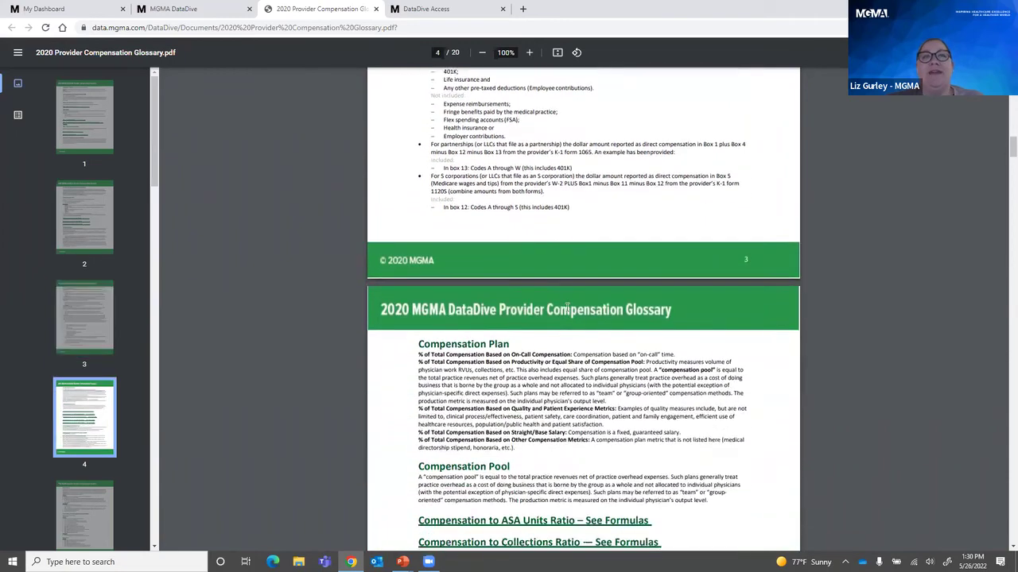
pyautogui.scroll(-10, 567, 307)
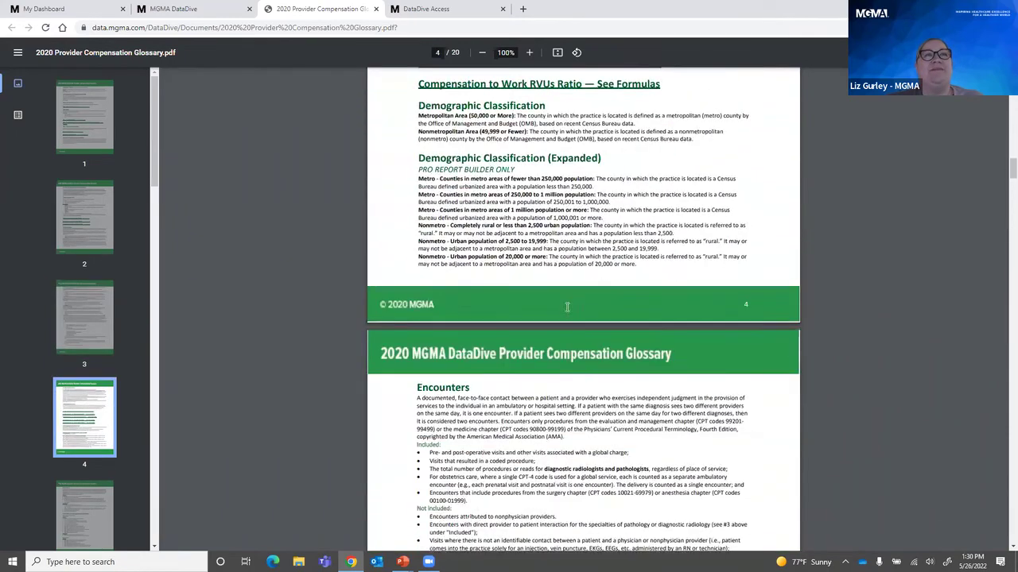
pyautogui.scroll(-10, 567, 307)
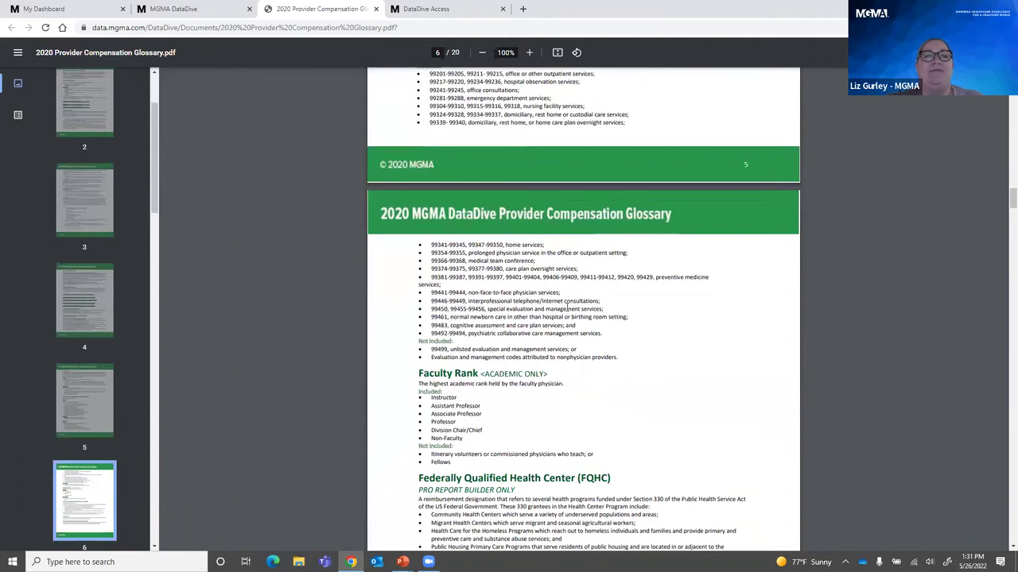
pyautogui.scroll(-2, 567, 307)
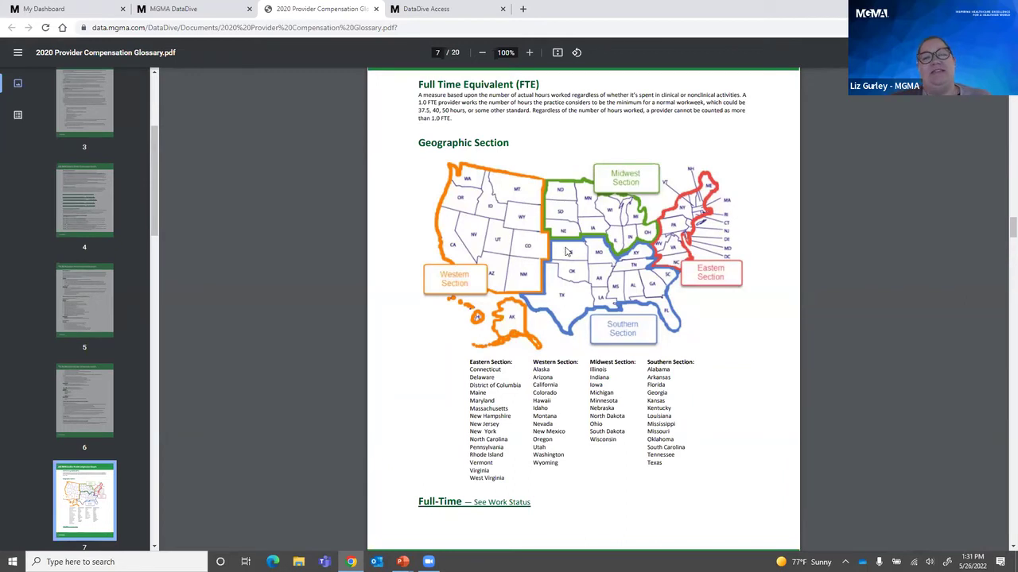
# Return from the glossary to the data tables and start a new custom report.
pyautogui.click(211, 14)
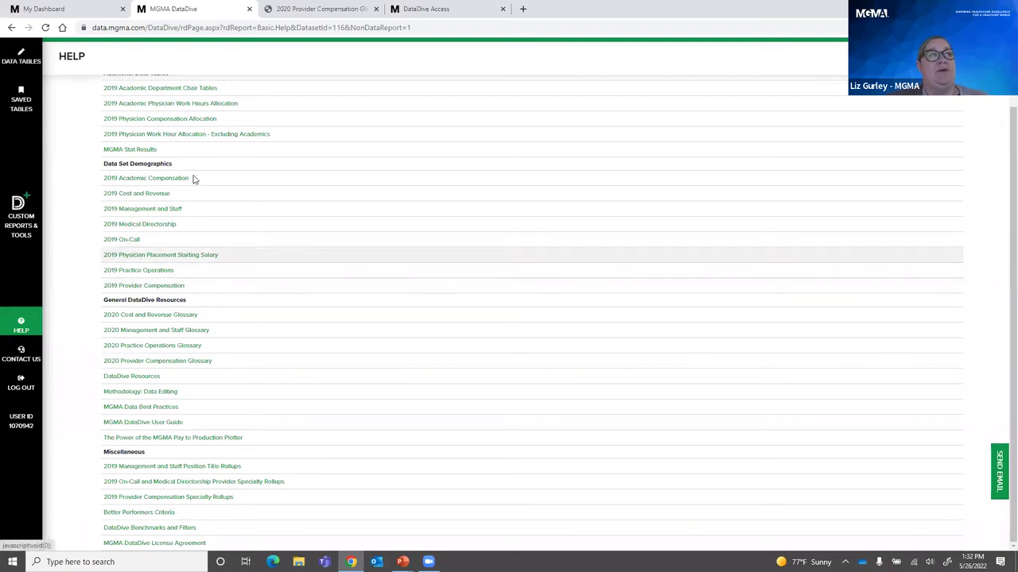
pyautogui.click(21, 64)
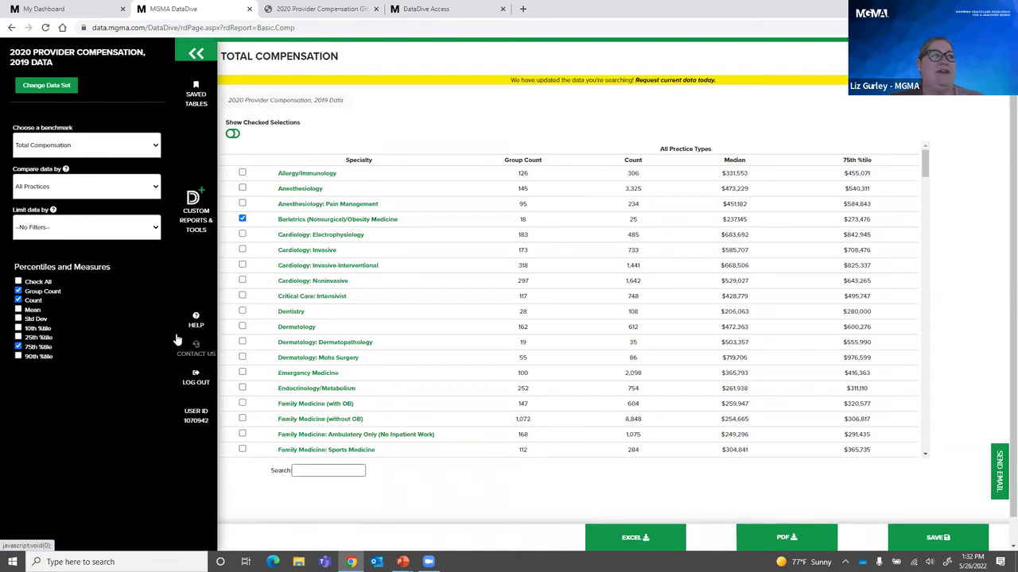
pyautogui.click(197, 208)
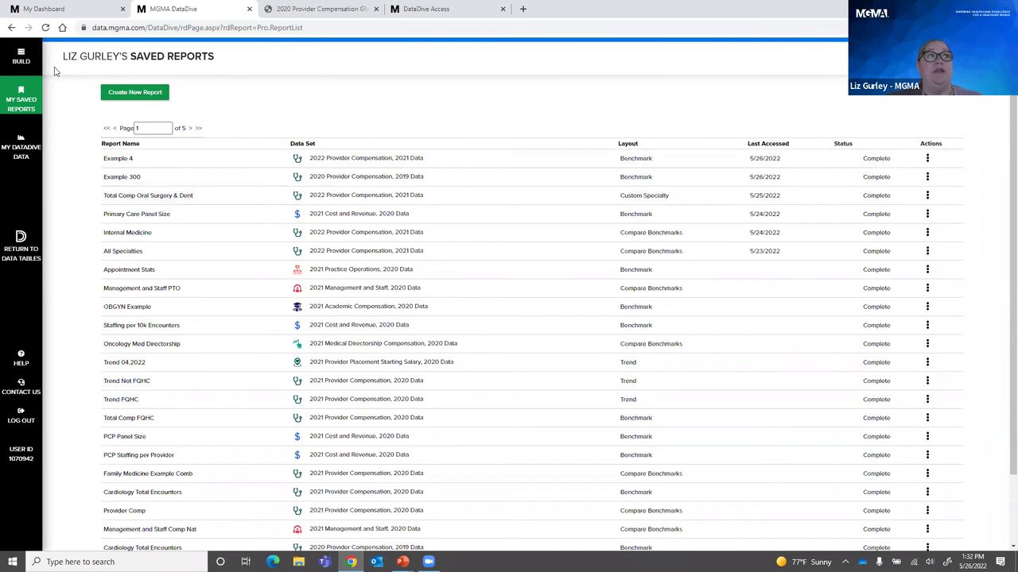
pyautogui.click(148, 92)
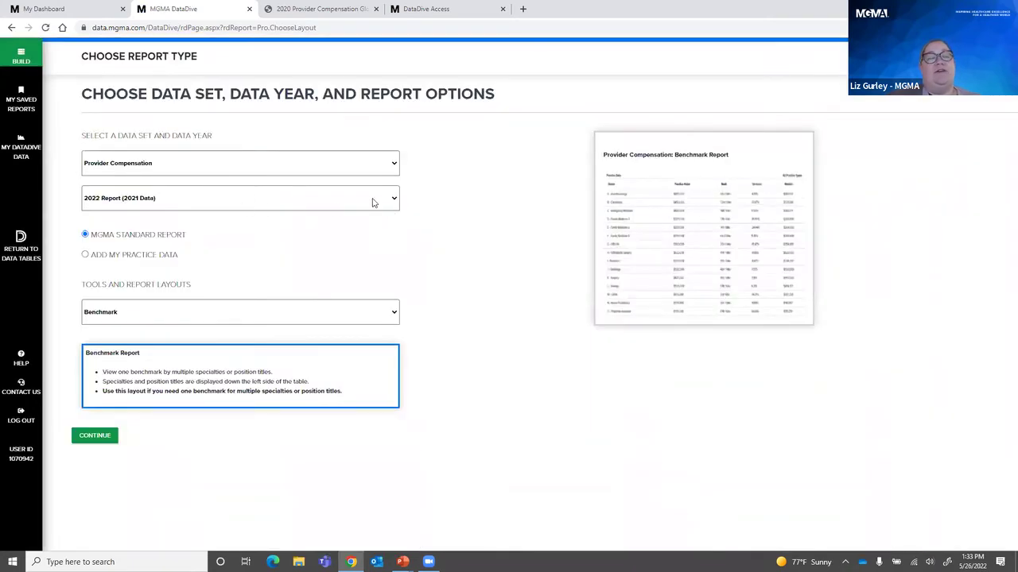
# Keep Provider Compensation as the report's data set and set the data year to 2020 Report (2019 Data).
pyautogui.click(394, 166)
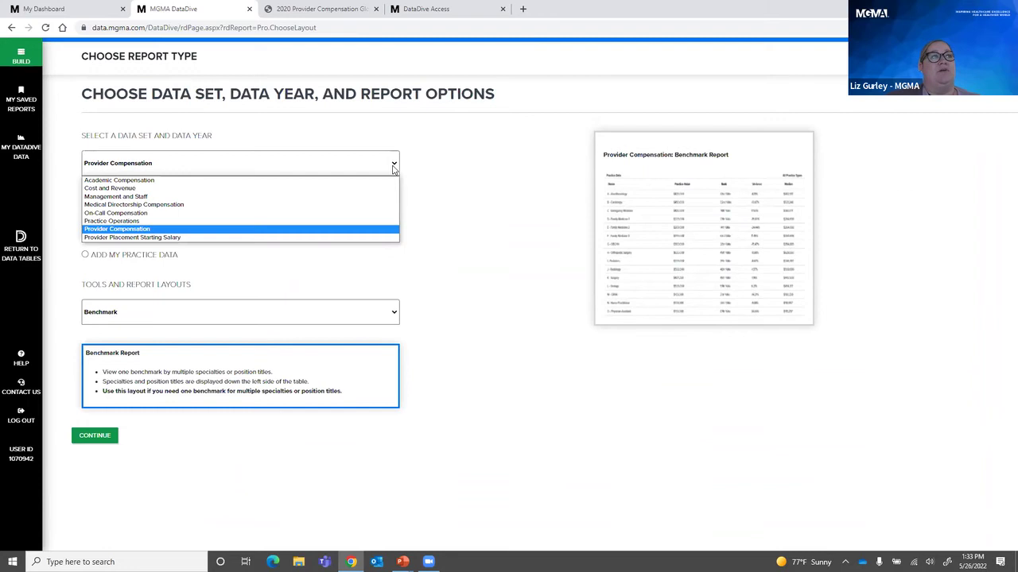
pyautogui.click(394, 165)
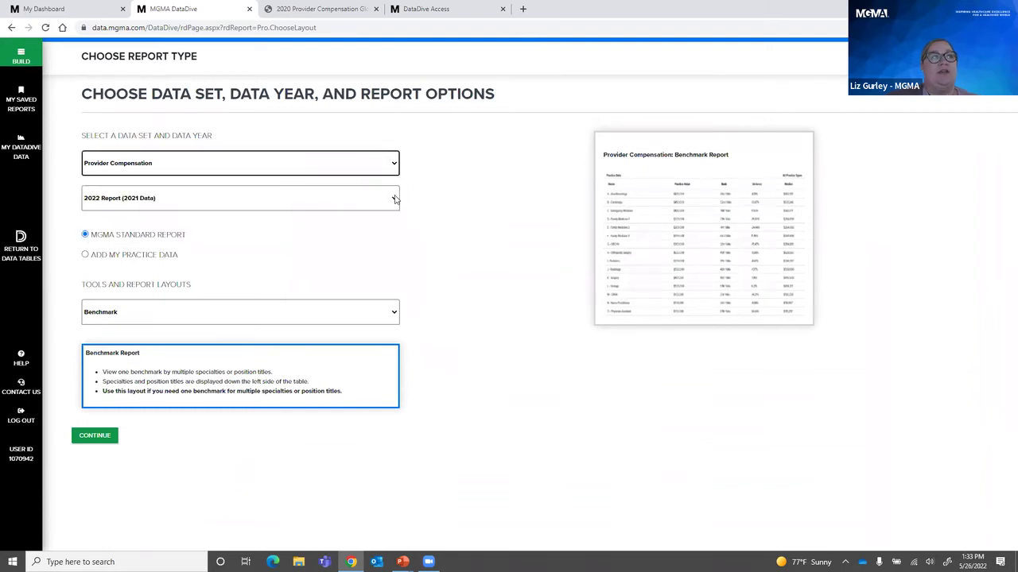
pyautogui.click(396, 199)
pyautogui.click(333, 232)
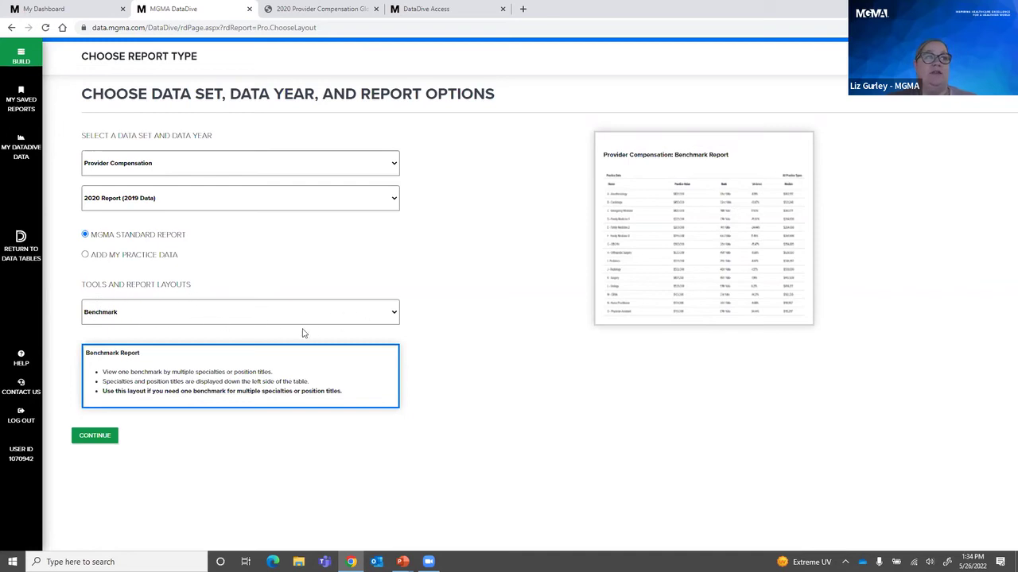
# Review the available report layouts, keep Benchmark, and continue to the report options.
pyautogui.click(395, 316)
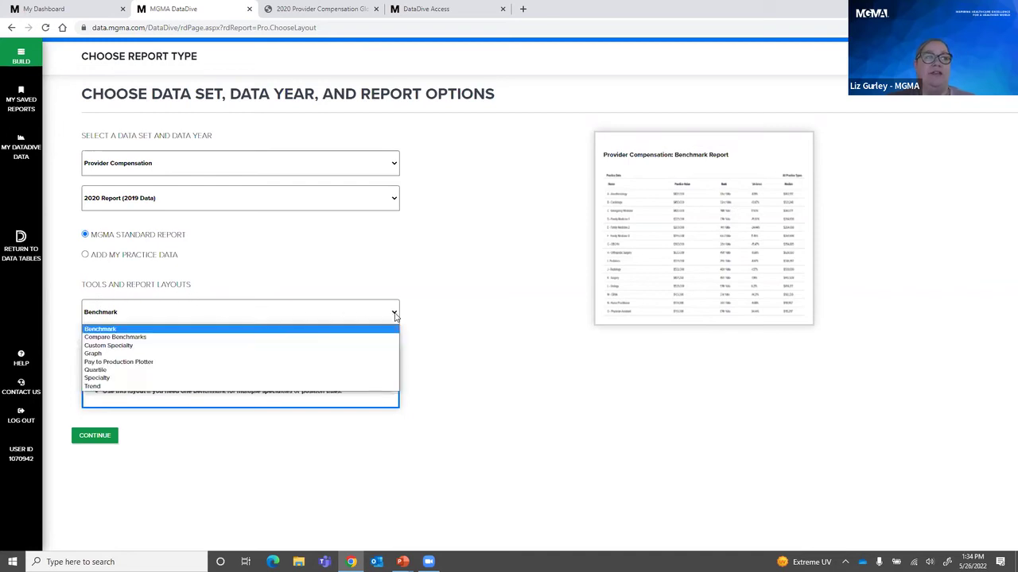
pyautogui.click(395, 315)
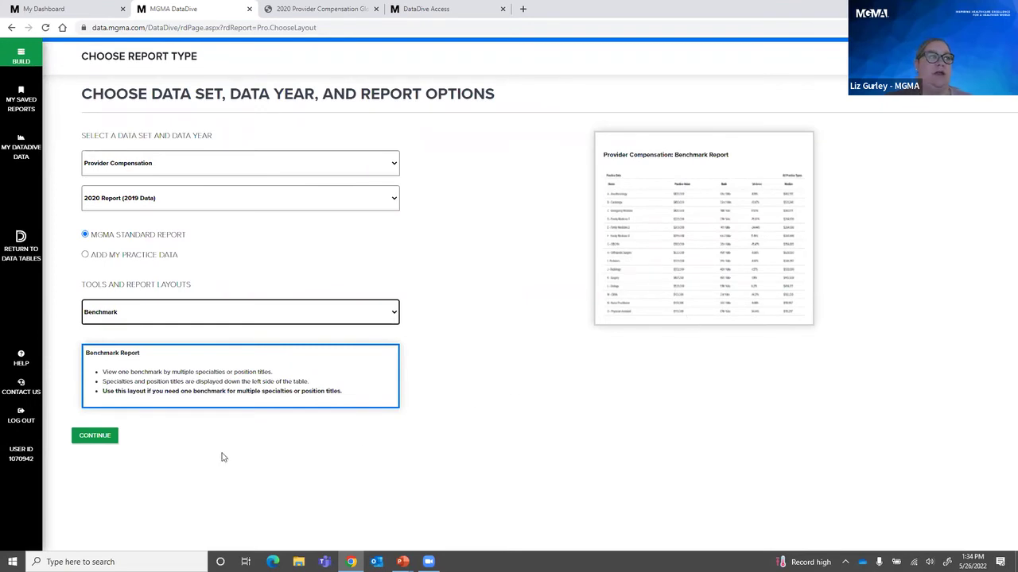
pyautogui.click(94, 439)
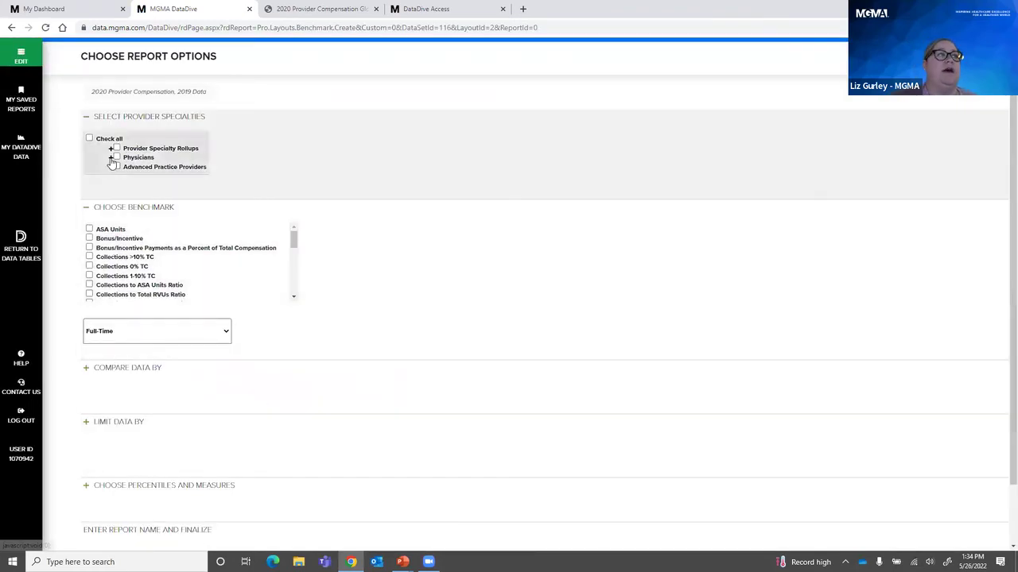
# Select Family Medicine (without OB) among the physician specialties and collapse the physician list.
pyautogui.click(111, 158)
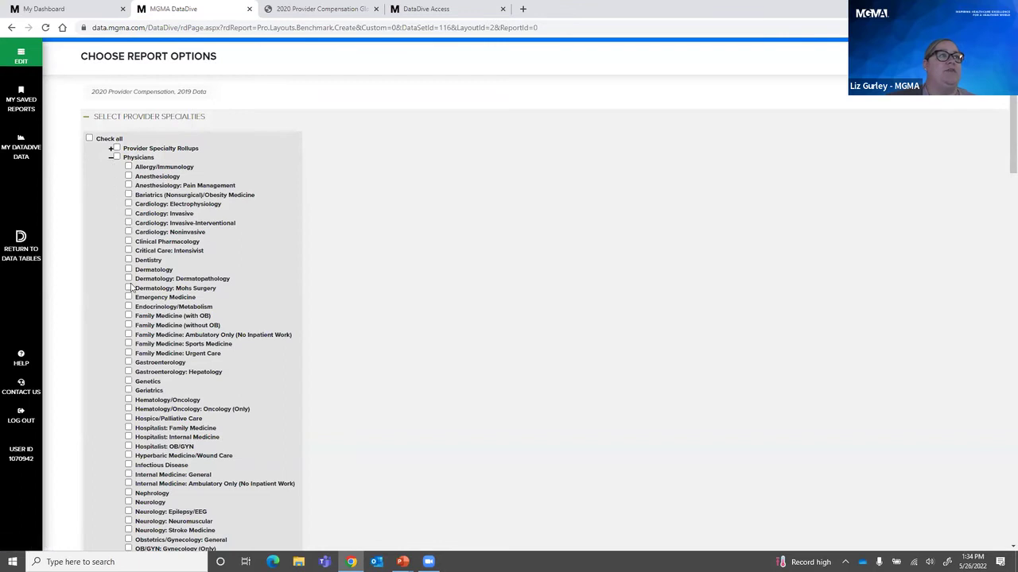
pyautogui.click(128, 325)
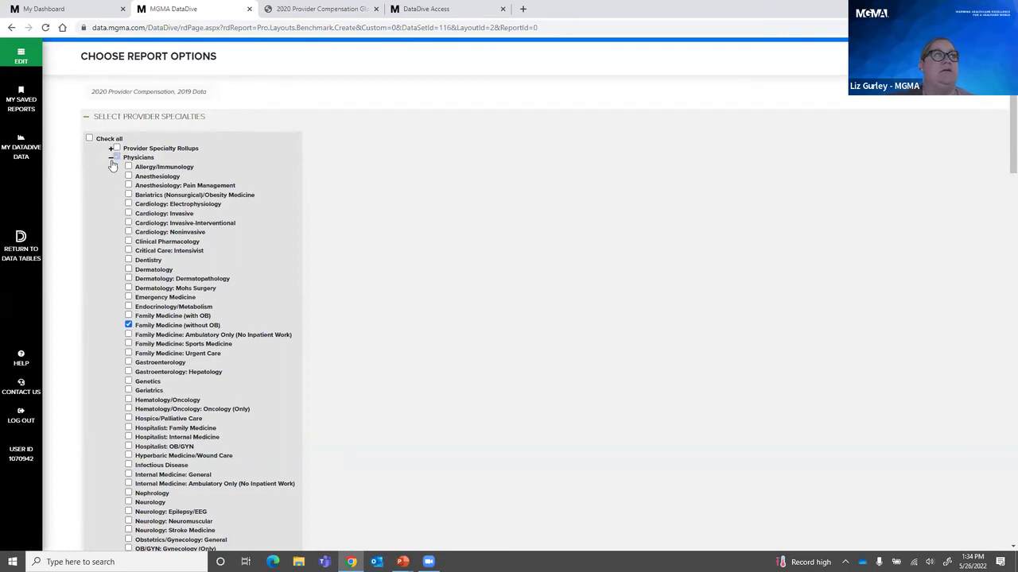
pyautogui.click(111, 158)
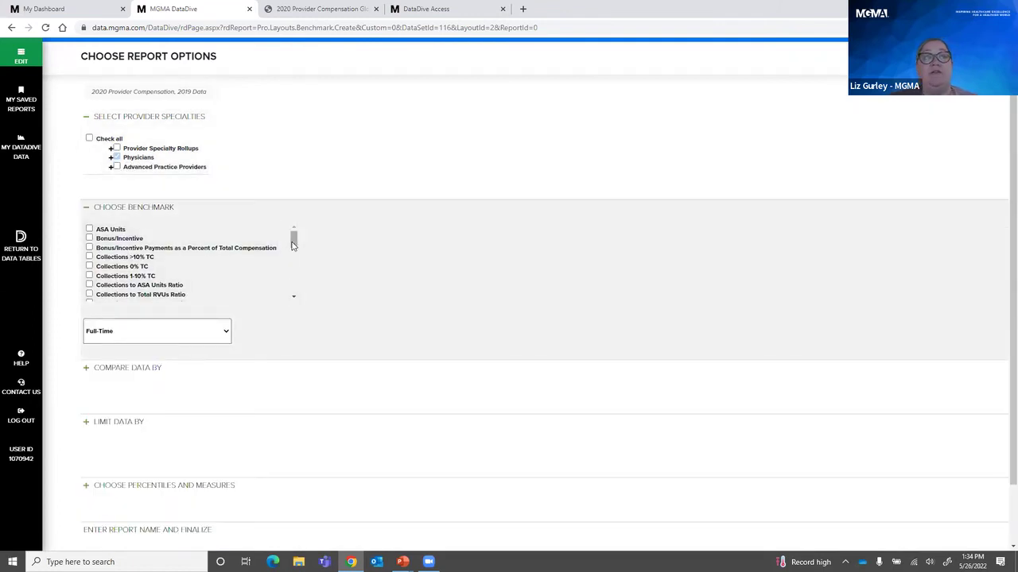
# Select Total Compensation as the benchmark for the custom report.
pyautogui.moveTo(292, 245); pyautogui.dragTo(292, 289)
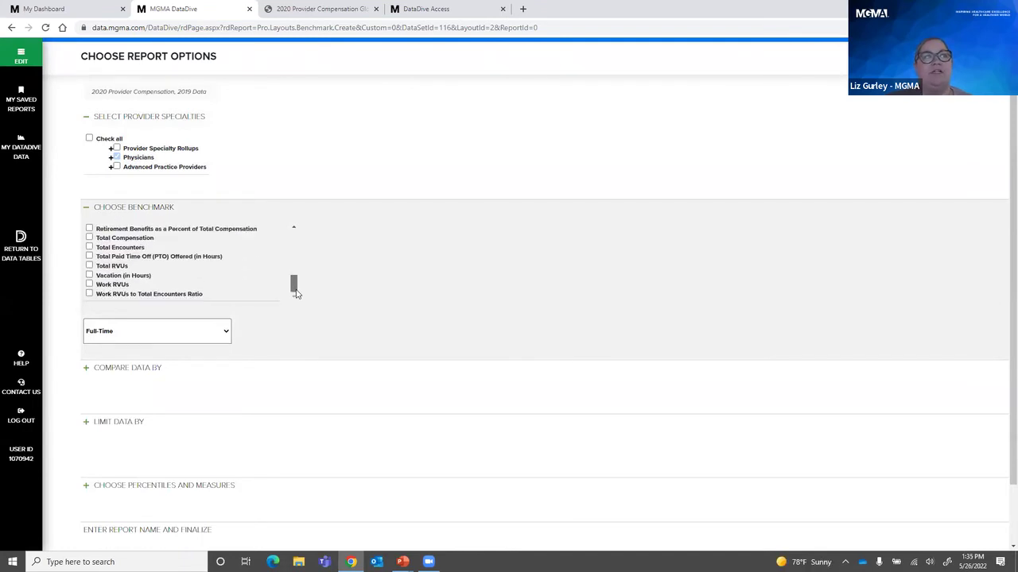
pyautogui.click(89, 239)
pyautogui.click(89, 238)
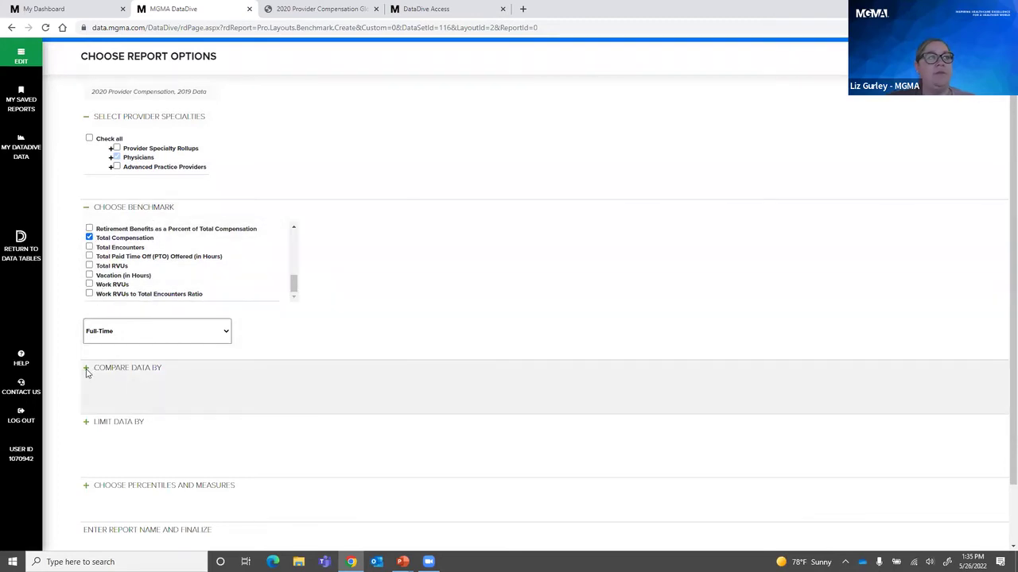
# Expand the Compare Data By options and review the comparison categories available for the rows, leaving none selected.
pyautogui.click(87, 369)
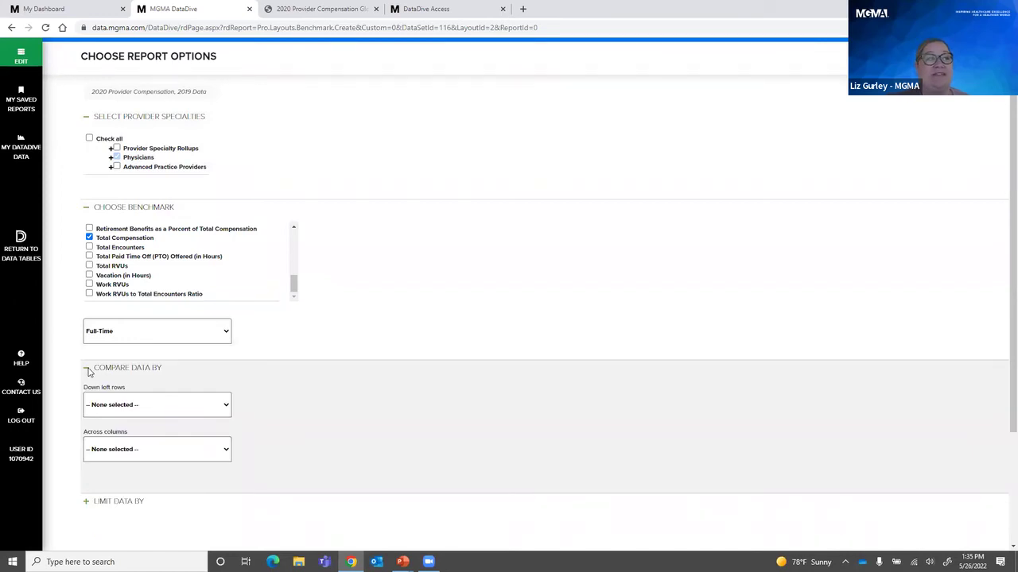
pyautogui.click(225, 407)
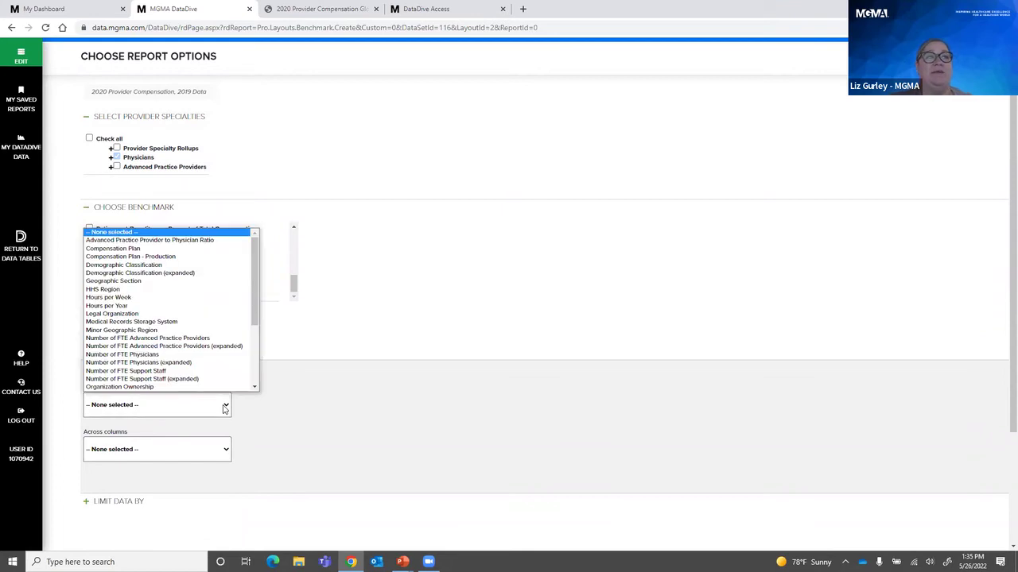
pyautogui.click(225, 407)
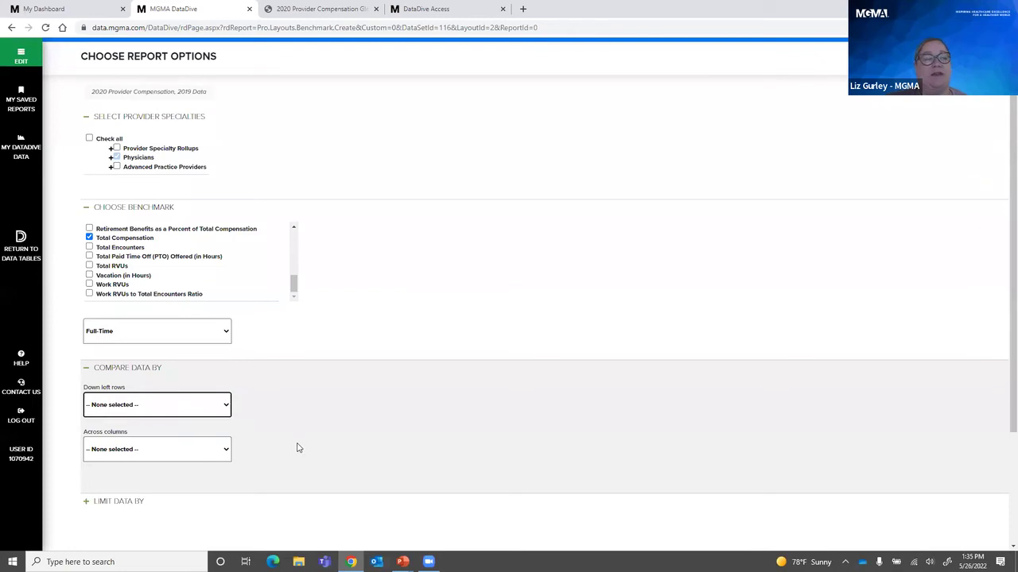
# Expand the Limit Data By options and review the filters, from compensation plan through geographic section to number of FTE physicians.
pyautogui.scroll(-2, 297, 447)
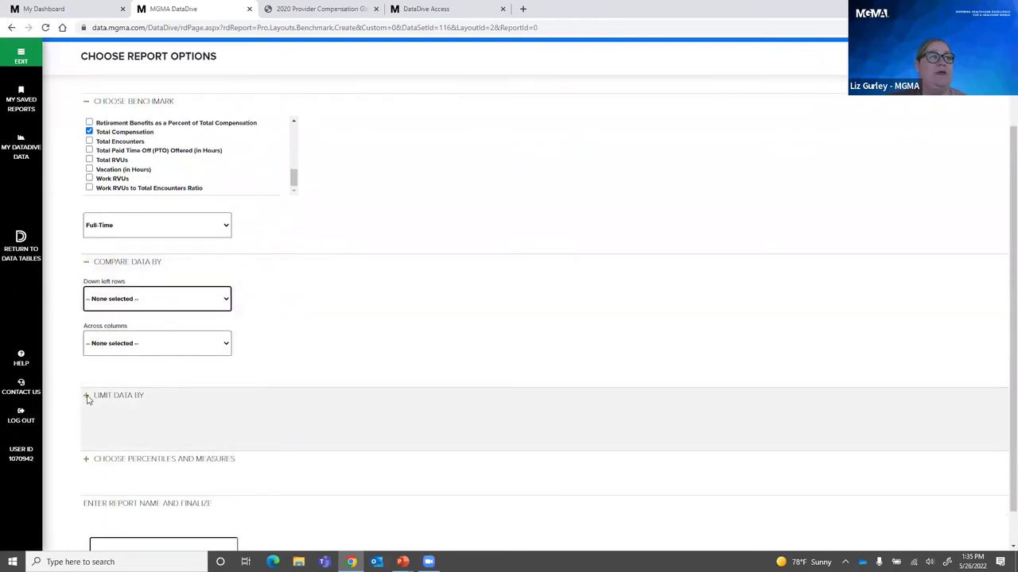
pyautogui.click(86, 396)
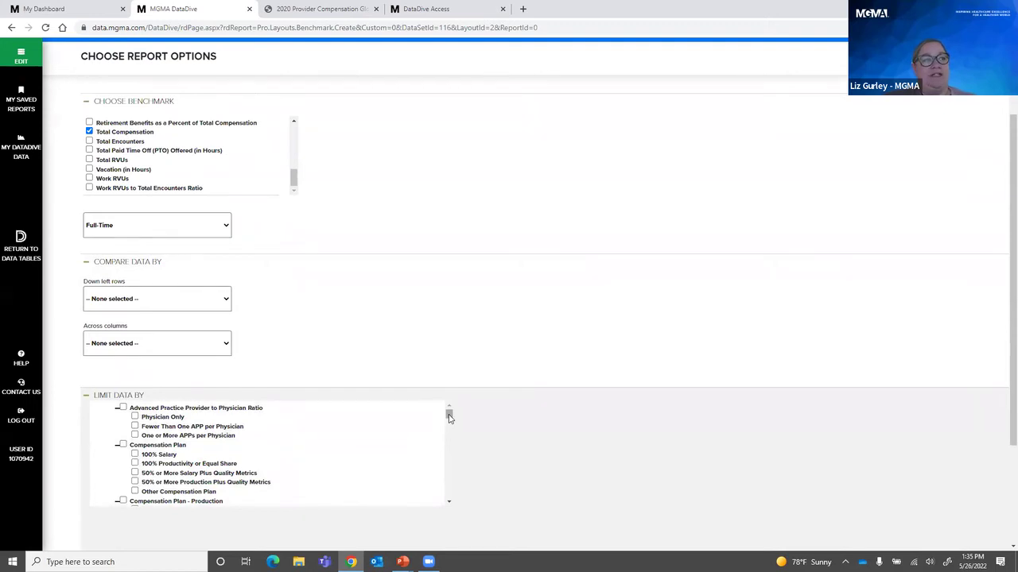
pyautogui.moveTo(449, 417); pyautogui.dragTo(448, 424)
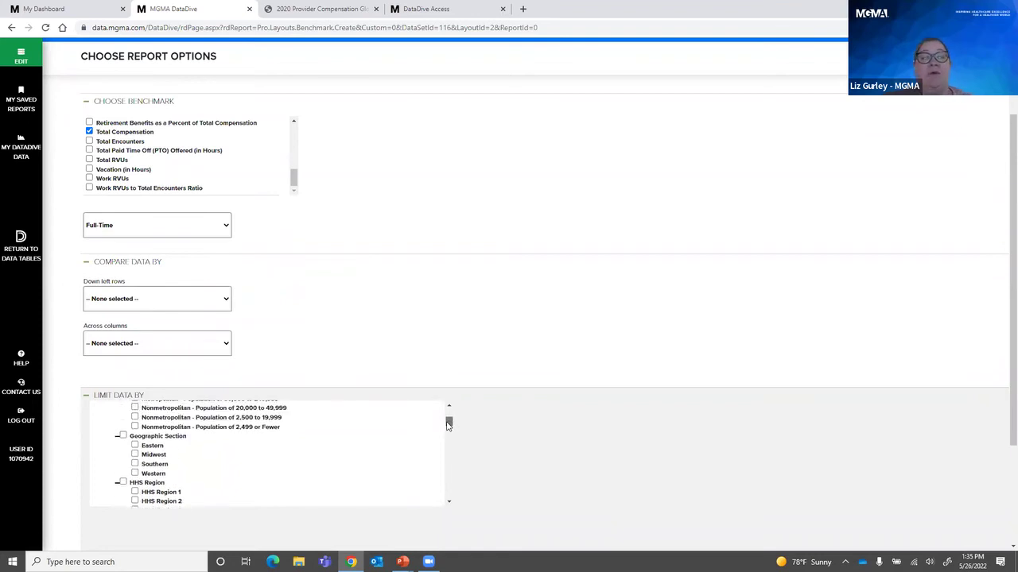
pyautogui.moveTo(447, 425); pyautogui.dragTo(447, 423)
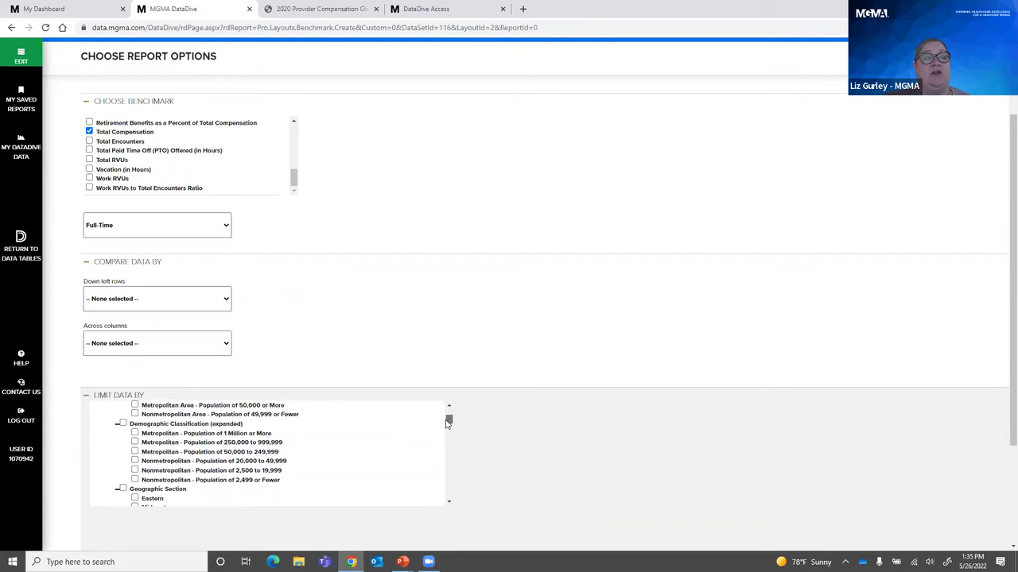
pyautogui.moveTo(446, 423); pyautogui.dragTo(448, 453)
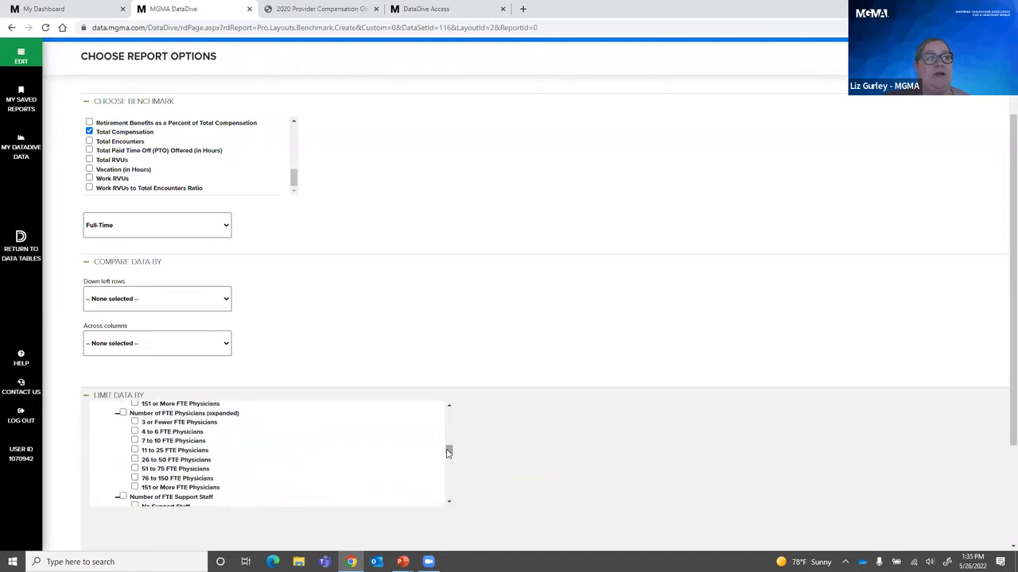
# Expand the percentiles and measures options and replace the default percentiles with the range 10-90.
pyautogui.scroll(-3, 493, 484)
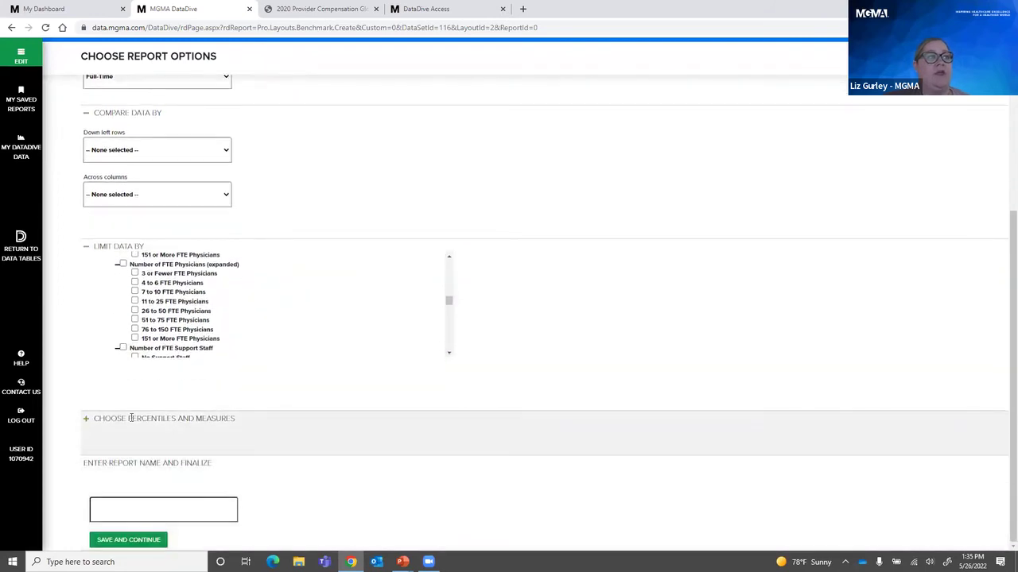
pyautogui.click(86, 420)
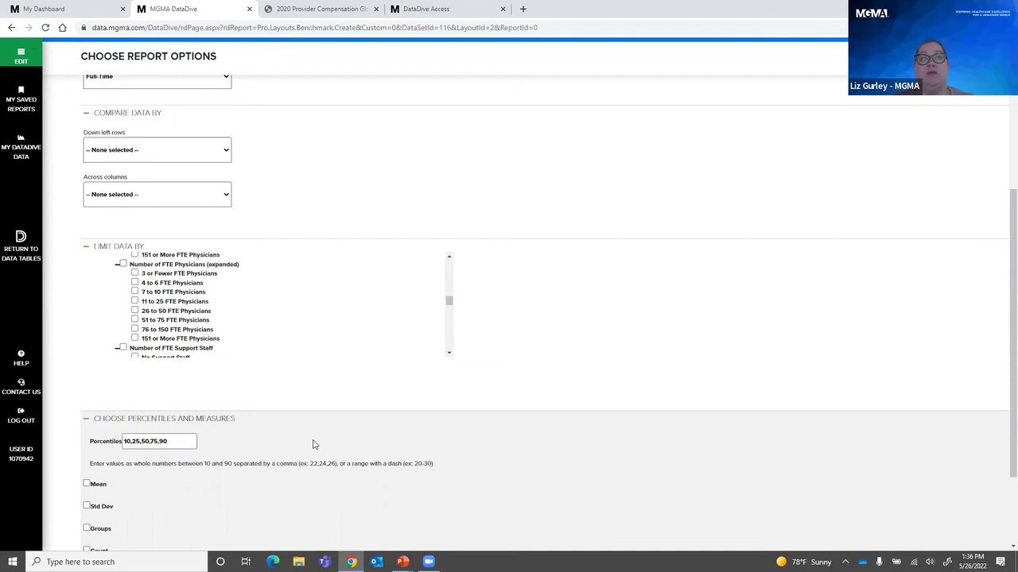
pyautogui.click(125, 436)
pyautogui.tripleClick(125, 437)
pyautogui.moveTo(124, 436); pyautogui.dragTo(69, 442)
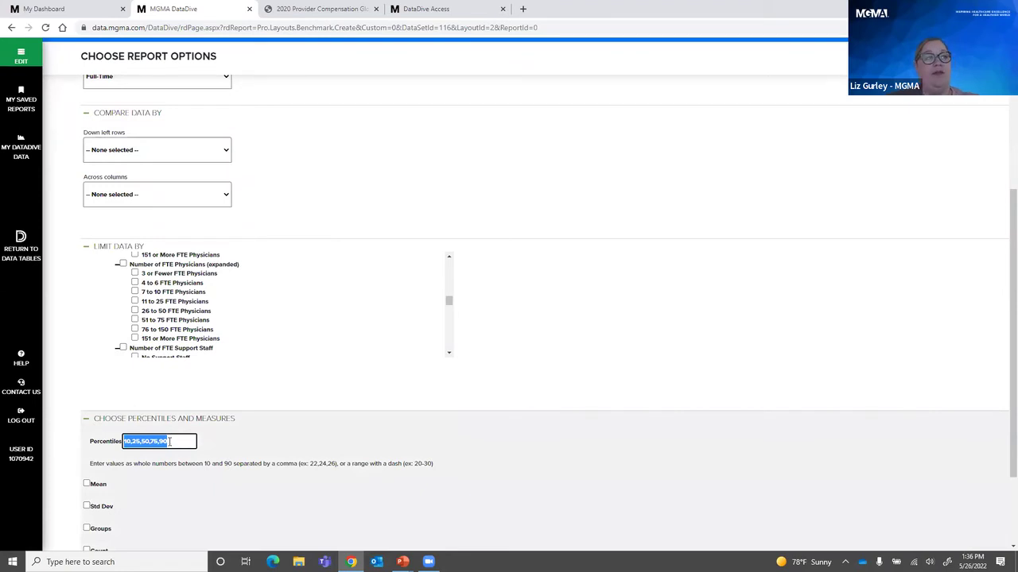
pyautogui.press('BackSpace')
pyautogui.write('10-90')
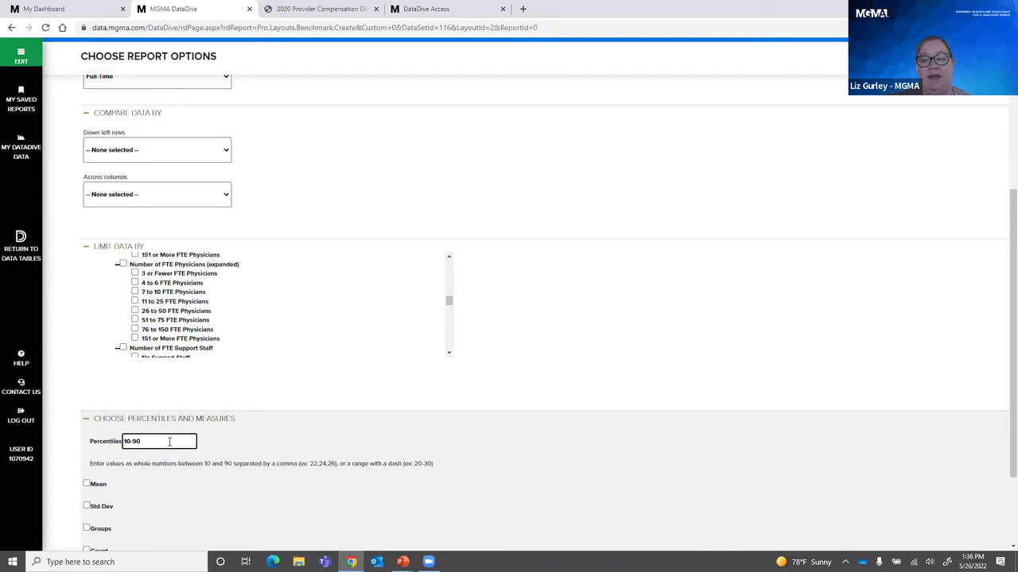
# Clear the percentile range and set the percentiles to 35-40,53.
pyautogui.press('BackSpace')
pyautogui.press('BackSpace')
pyautogui.press('BackSpace')
pyautogui.press('BackSpace')
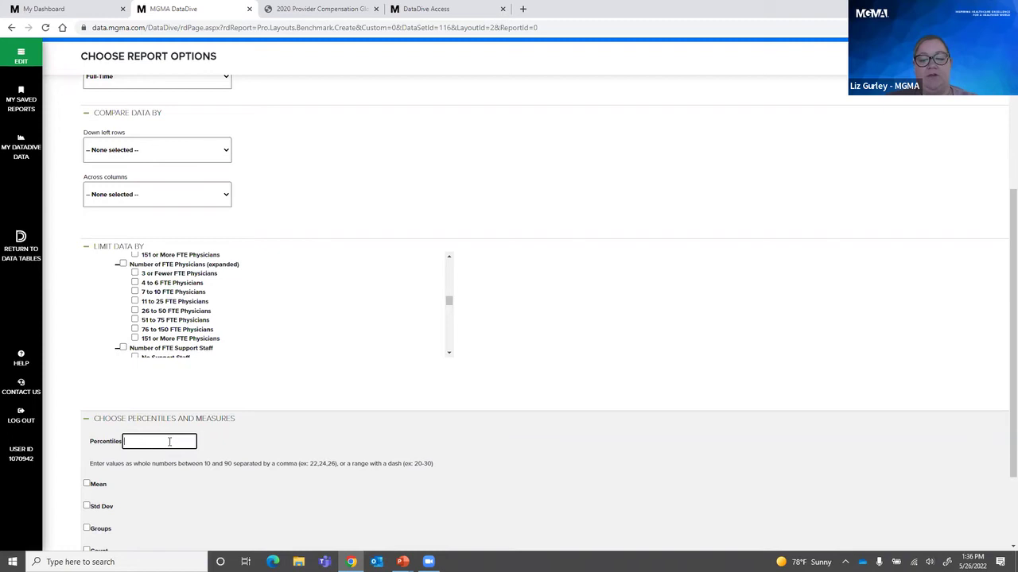
pyautogui.write('35-')
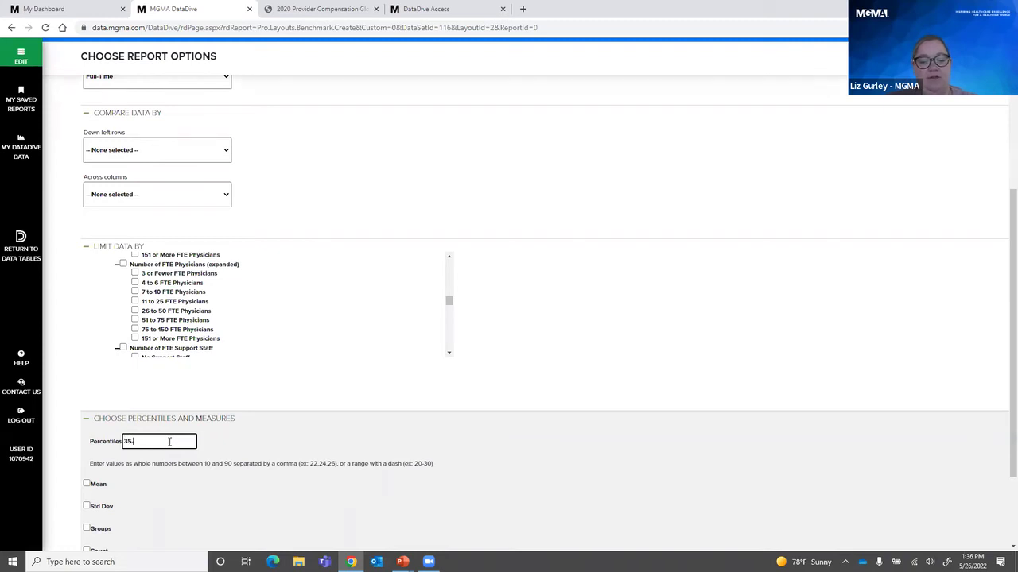
pyautogui.write('40,53')
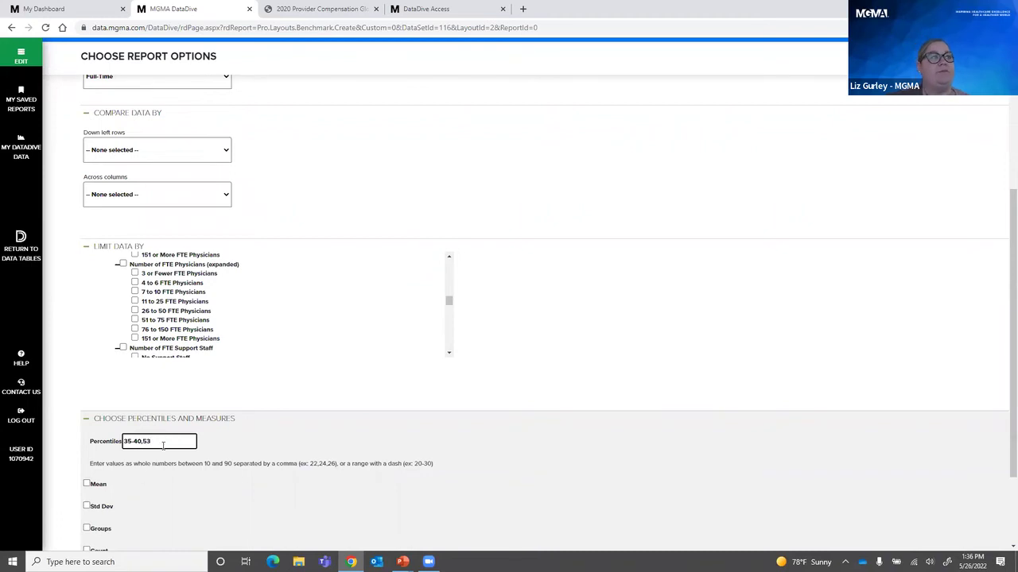
# Name the report Example 400, then save it and continue to the results.
pyautogui.scroll(-3, 147, 503)
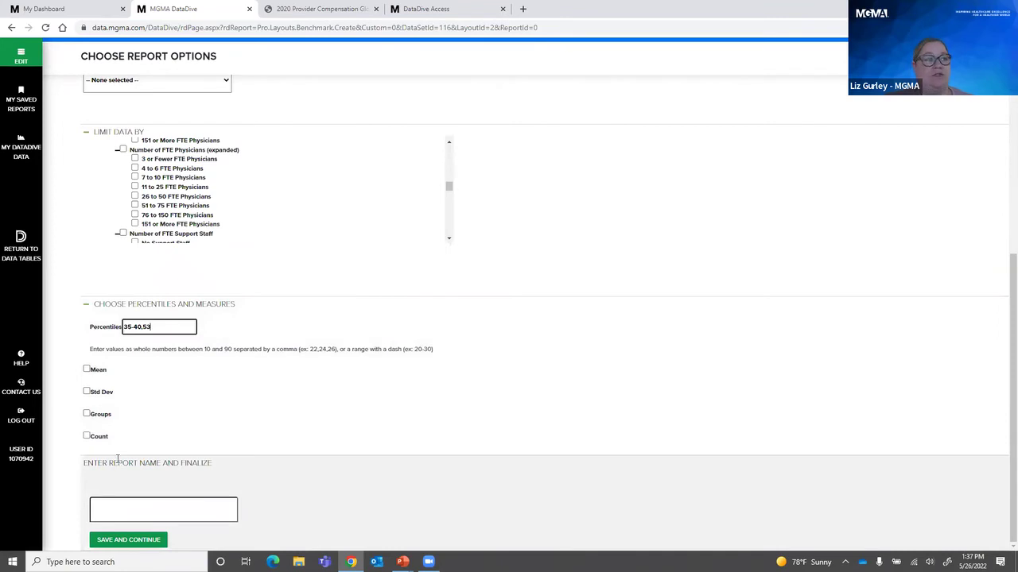
pyautogui.click(109, 510)
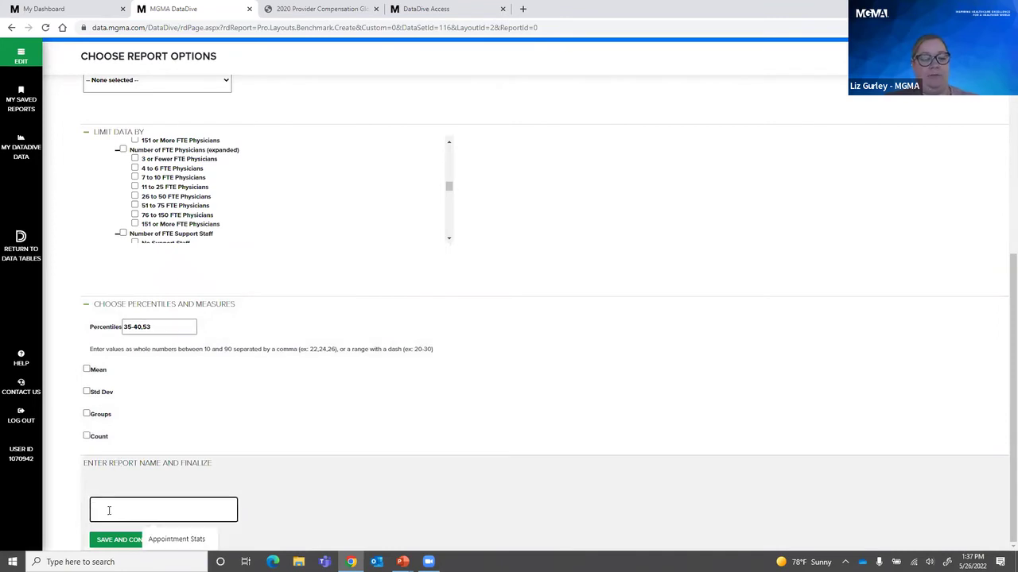
pyautogui.write('Example ')
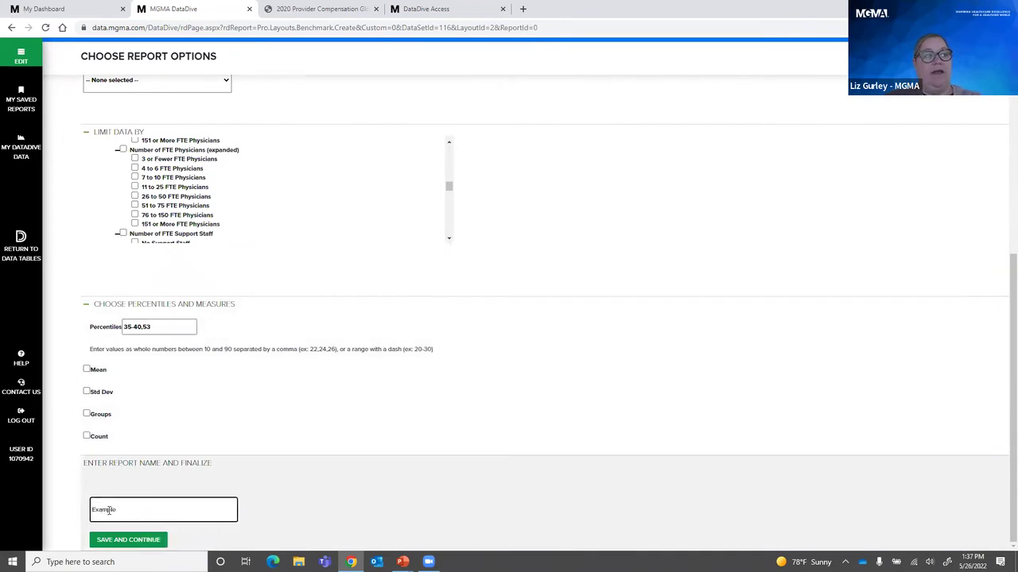
pyautogui.write('400')
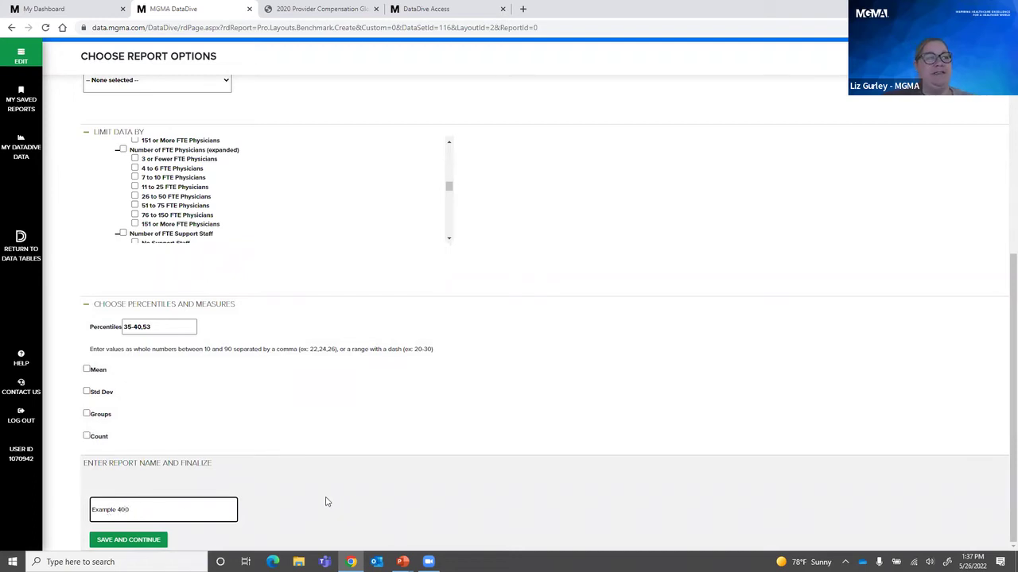
pyautogui.click(119, 540)
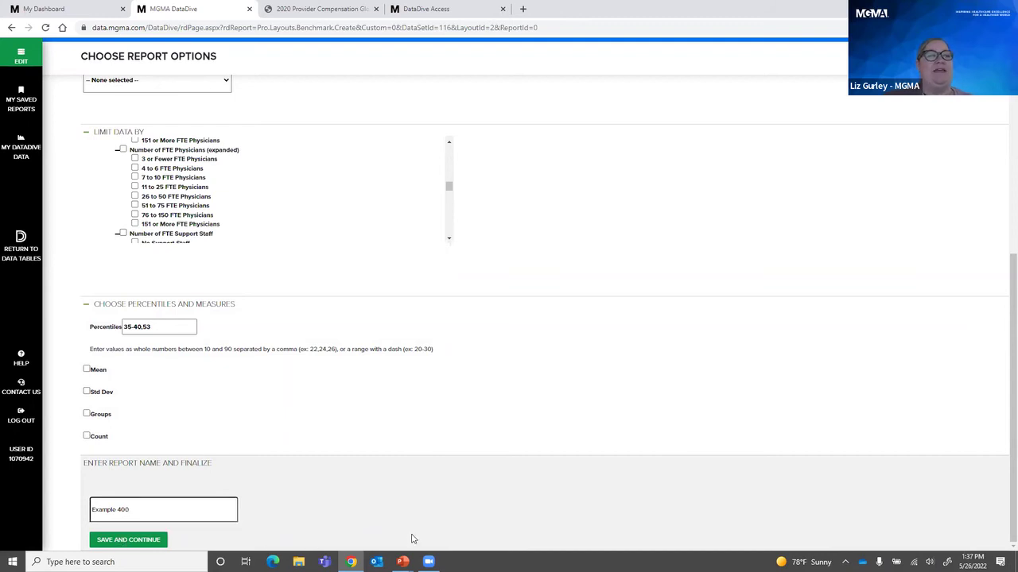
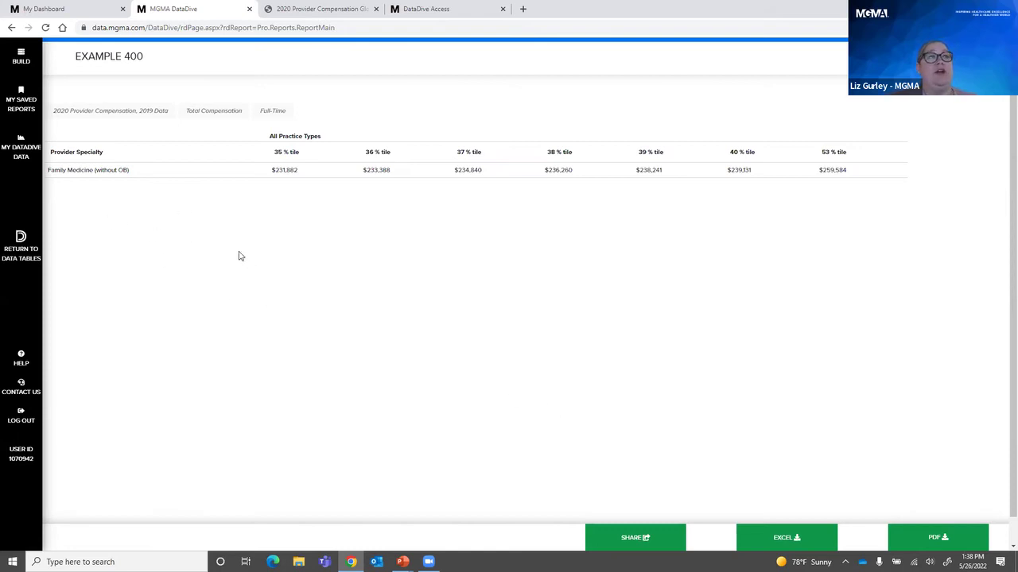
# Open the saved reports list and show the actions available for the Example 400 report.
pyautogui.click(22, 102)
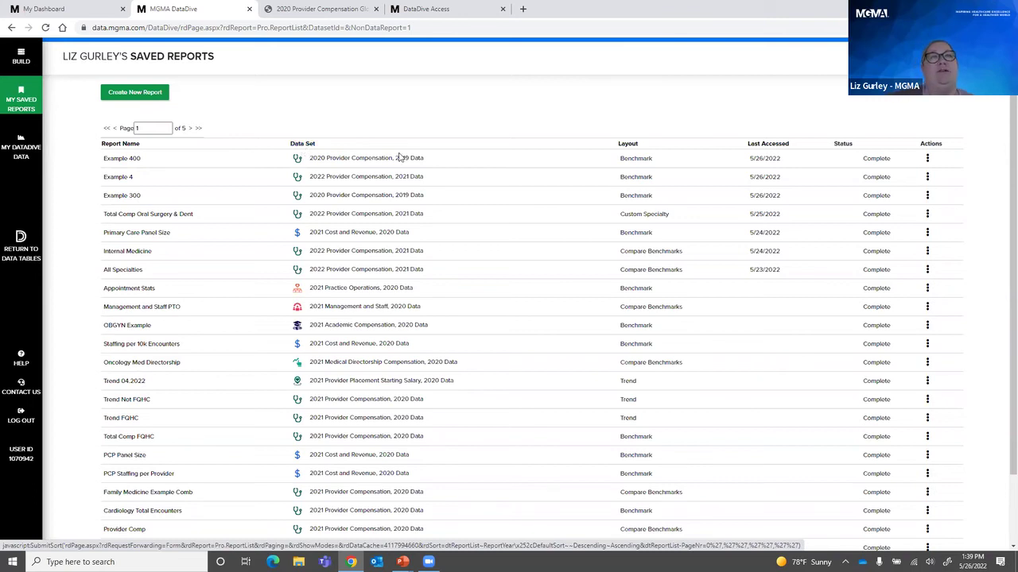
pyautogui.click(928, 160)
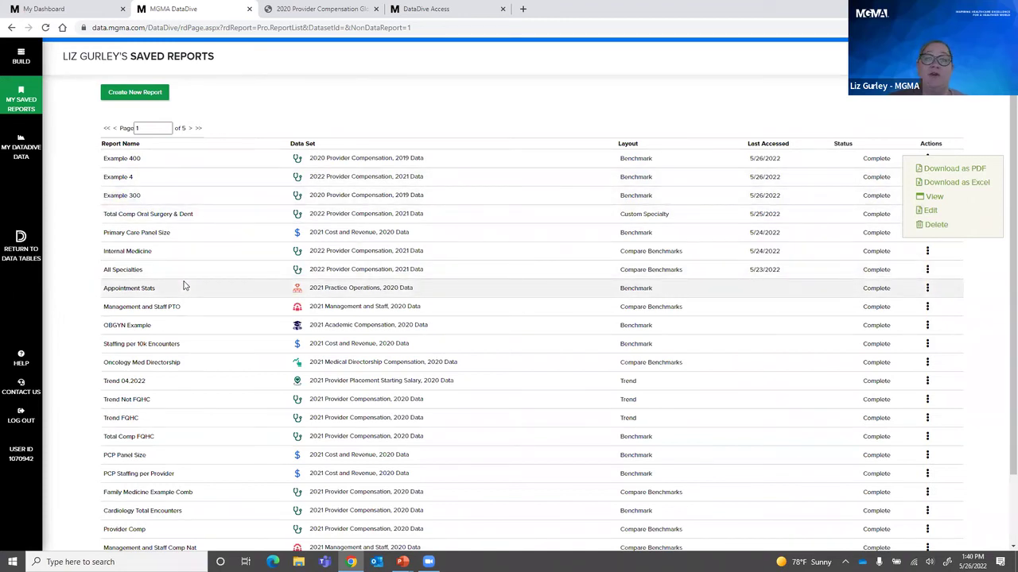
# Return to the data tables and switch the data set to 2020 Procedural Profile (2019 Data).
pyautogui.click(20, 238)
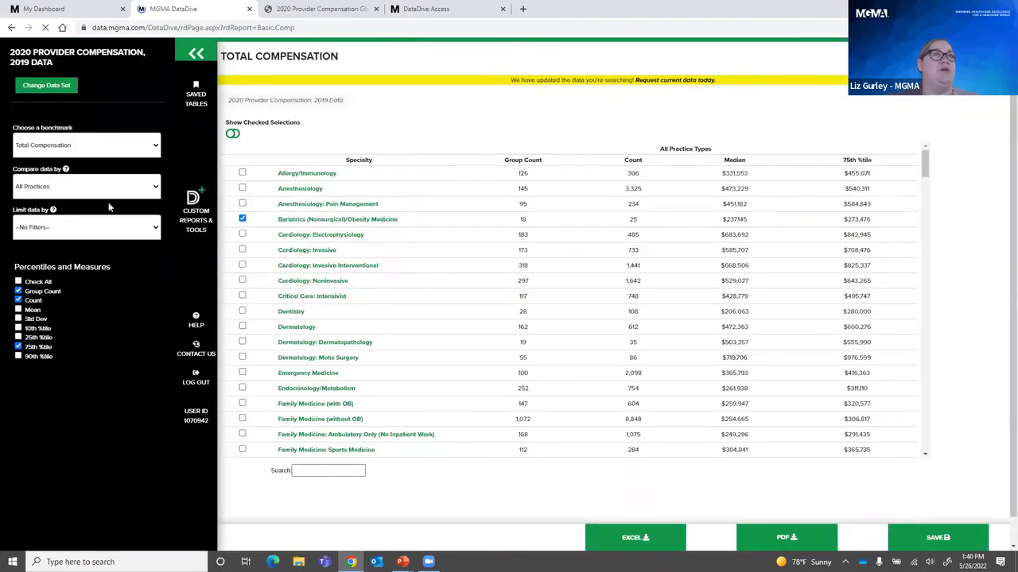
pyautogui.click(52, 86)
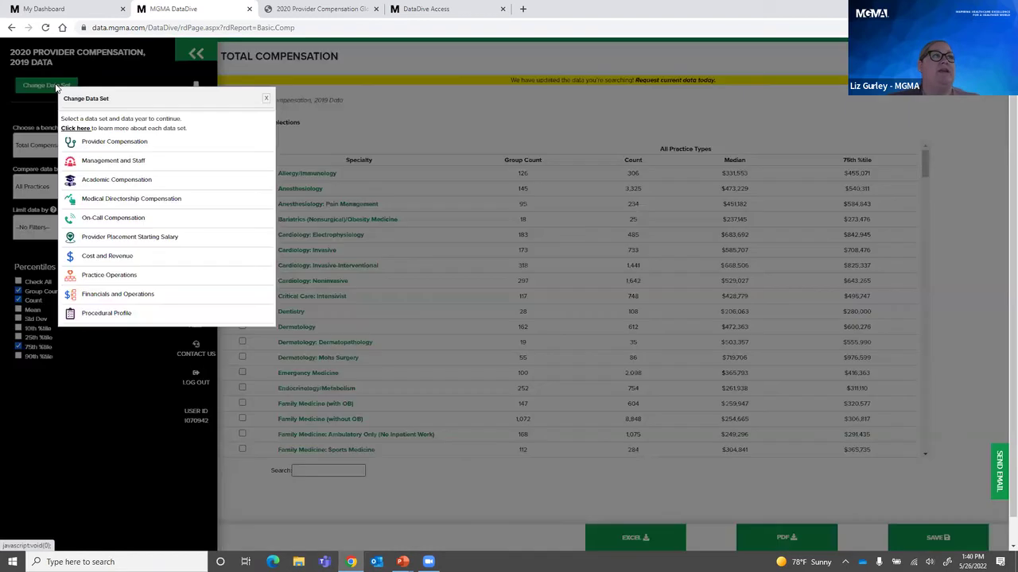
pyautogui.click(86, 314)
pyautogui.click(115, 333)
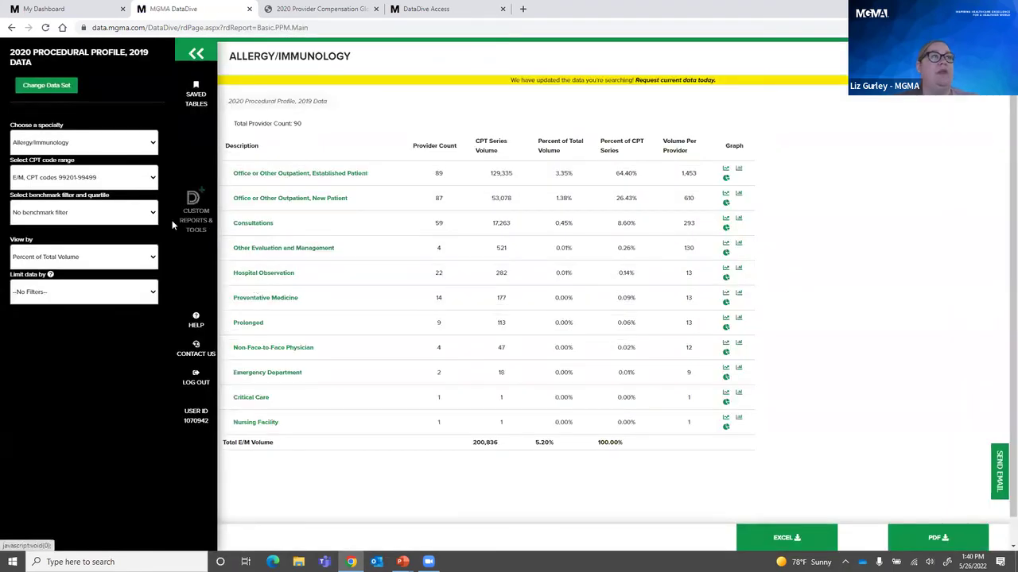
# Review the specialty and CPT code range choices and examine the CPT code breakdown of Office or Other Outpatient, Established Patient.
pyautogui.click(154, 144)
pyautogui.click(153, 145)
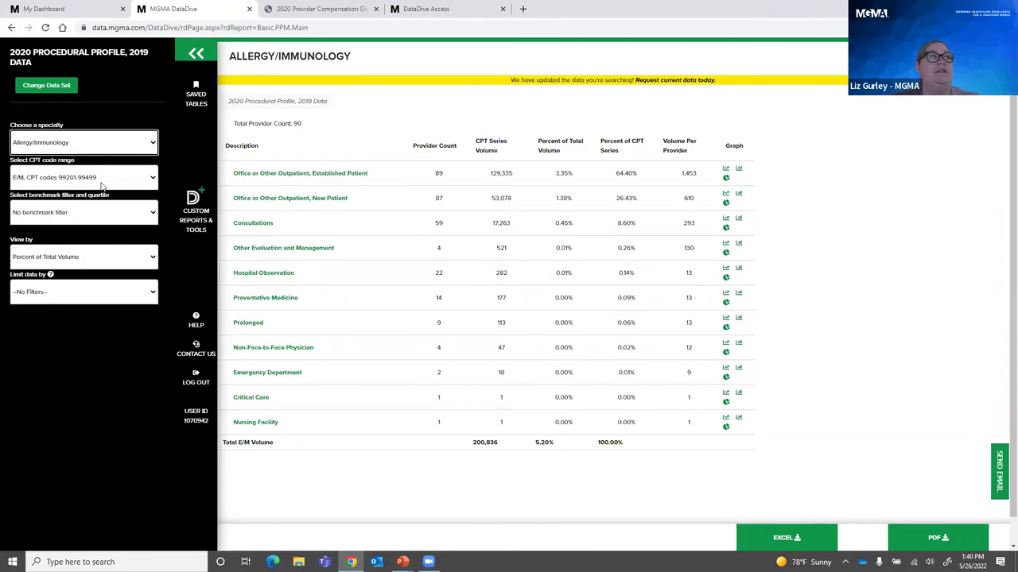
pyautogui.click(154, 180)
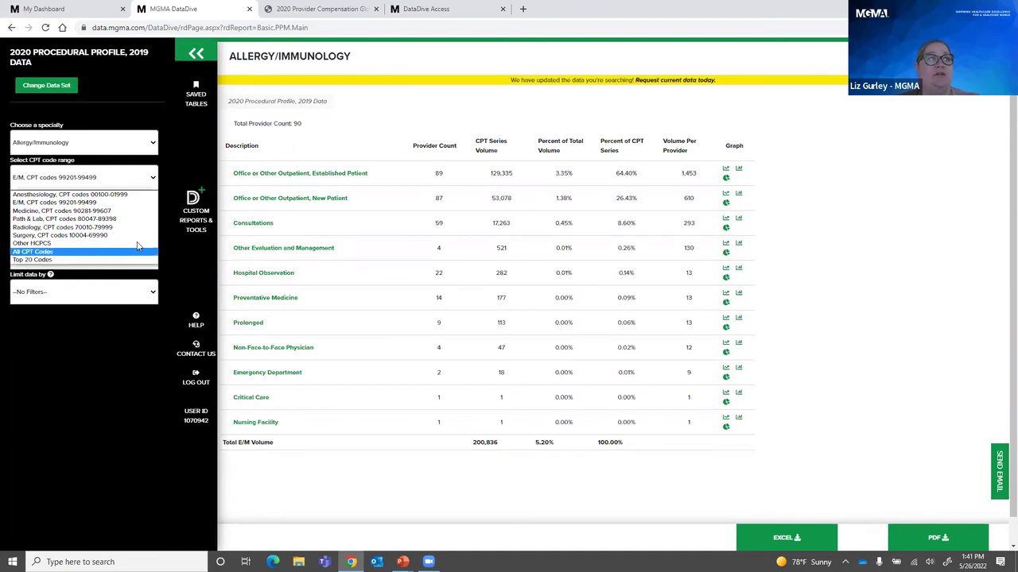
pyautogui.click(156, 181)
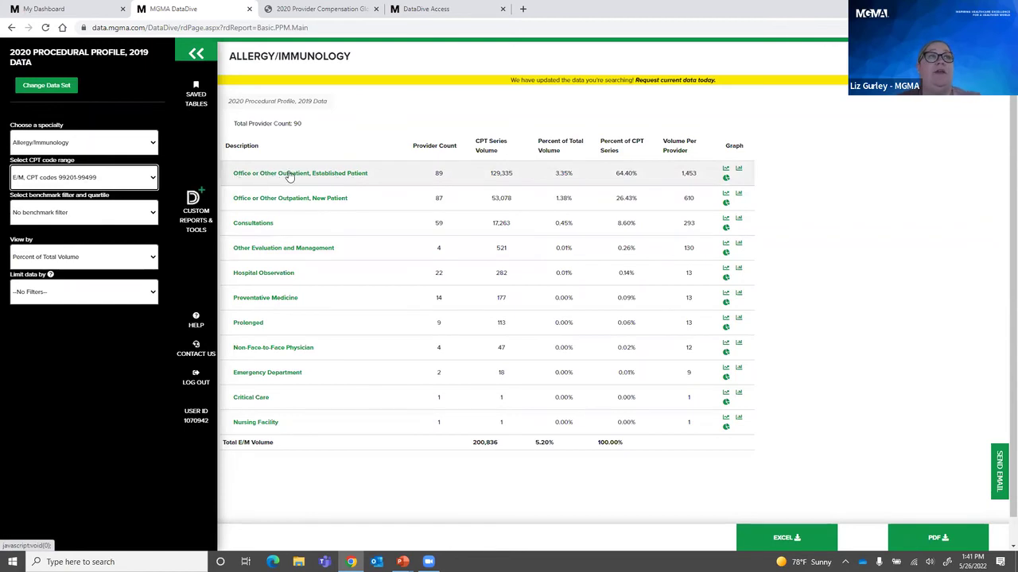
pyautogui.click(341, 175)
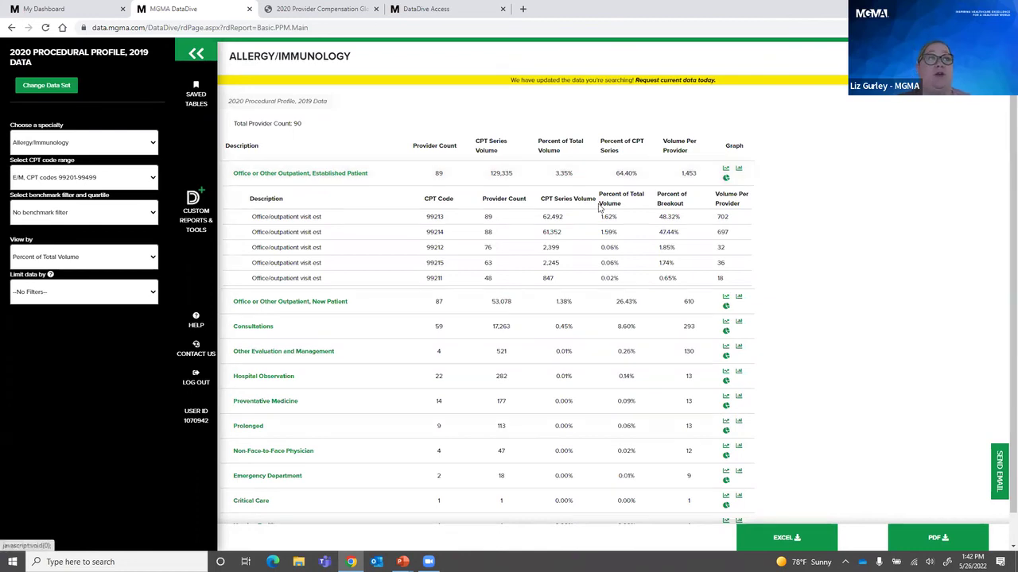
pyautogui.click(252, 175)
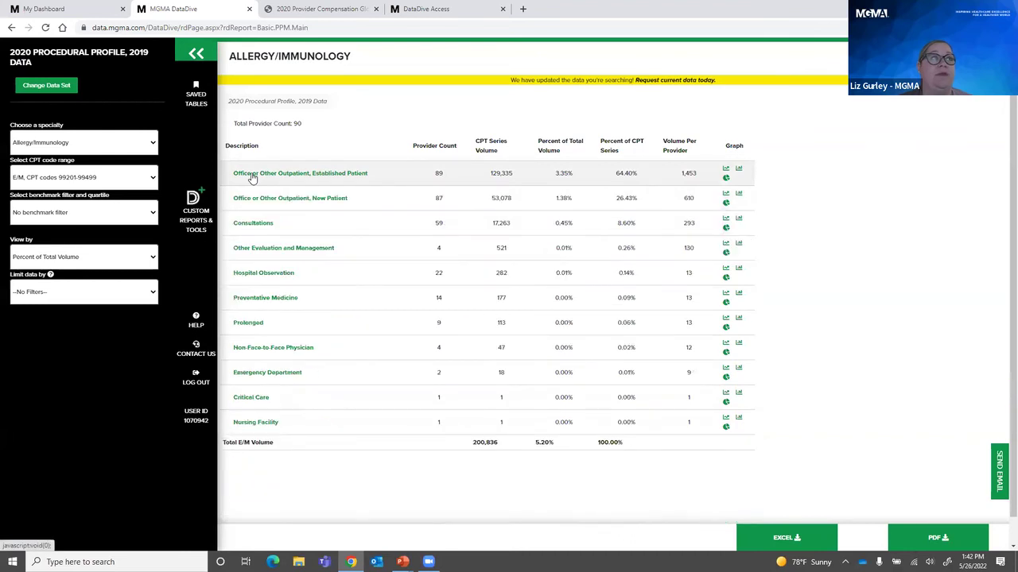
# Change the data set to 2020 Management and Staff (2019 Data).
pyautogui.click(48, 86)
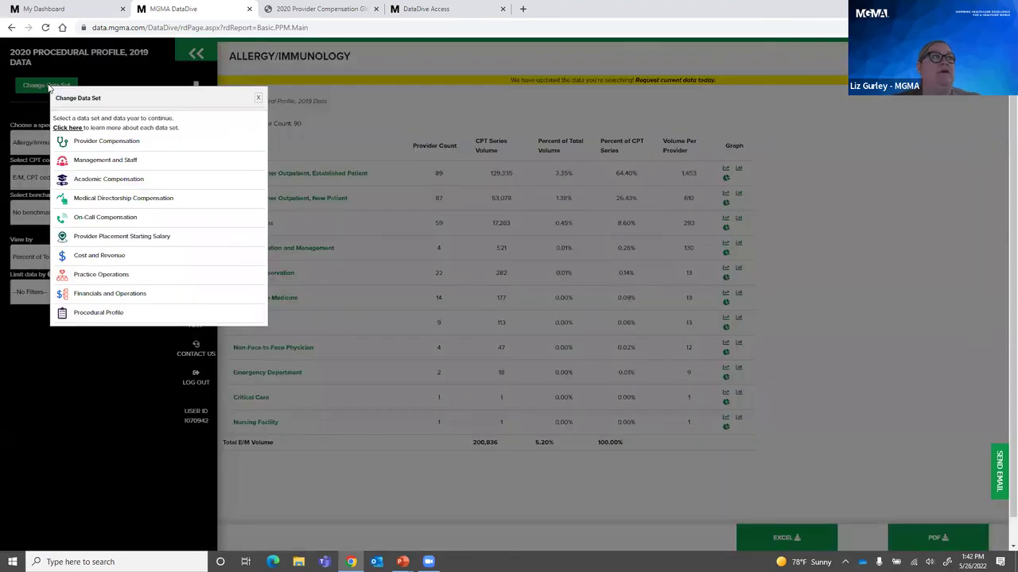
pyautogui.click(103, 162)
pyautogui.click(111, 182)
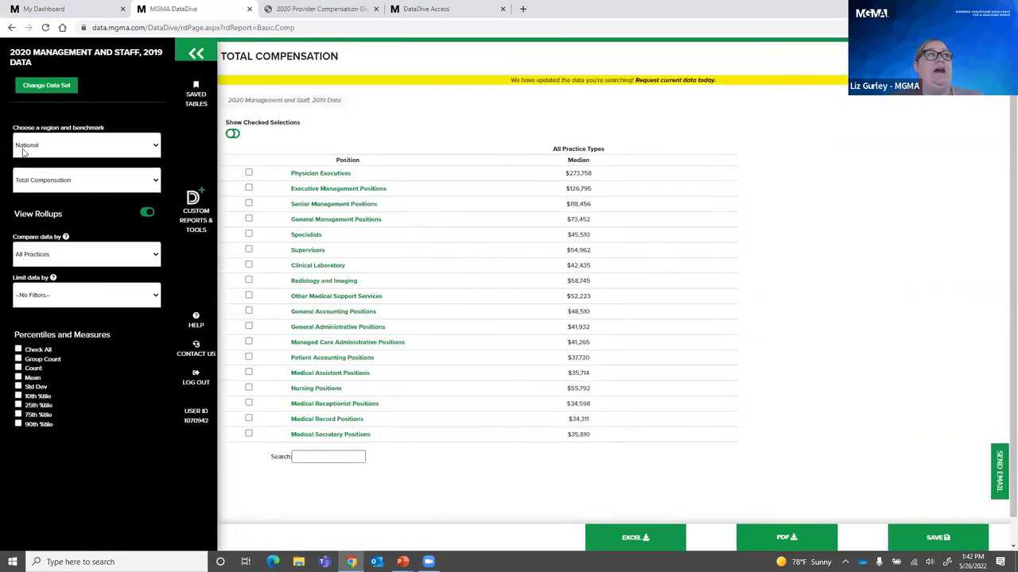
# Review the region and benchmark choices for the staff data, keeping National and Total Compensation.
pyautogui.click(157, 146)
pyautogui.click(158, 146)
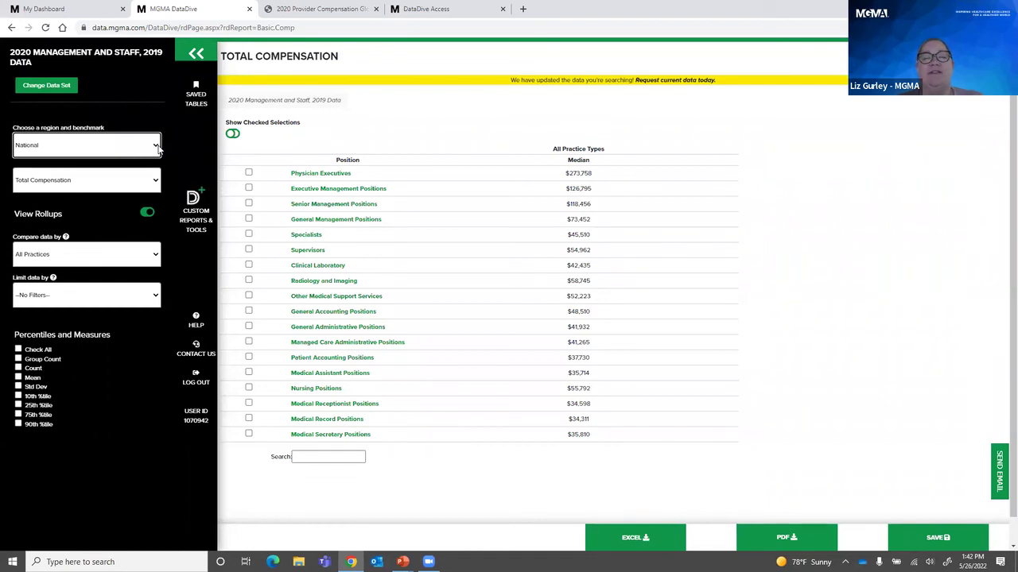
pyautogui.click(157, 180)
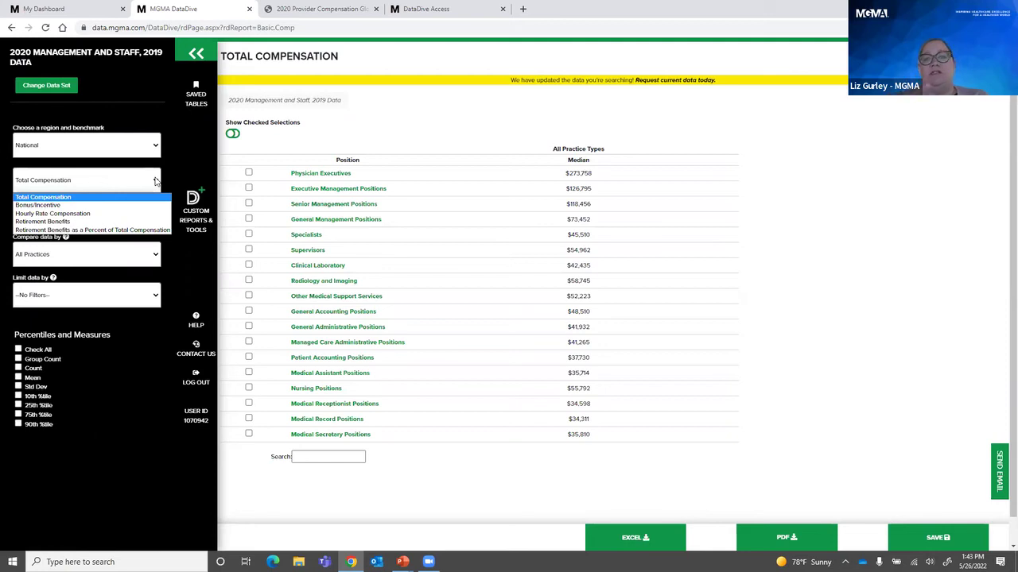
pyautogui.click(117, 197)
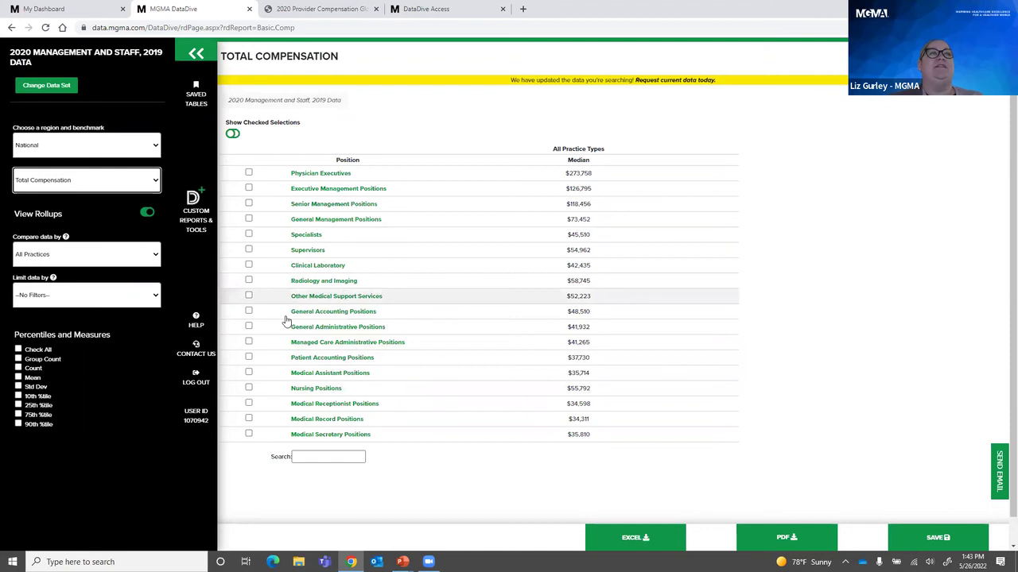
# Turn off the rollups to list individual positions and review the choices for comparing the data.
pyautogui.click(146, 219)
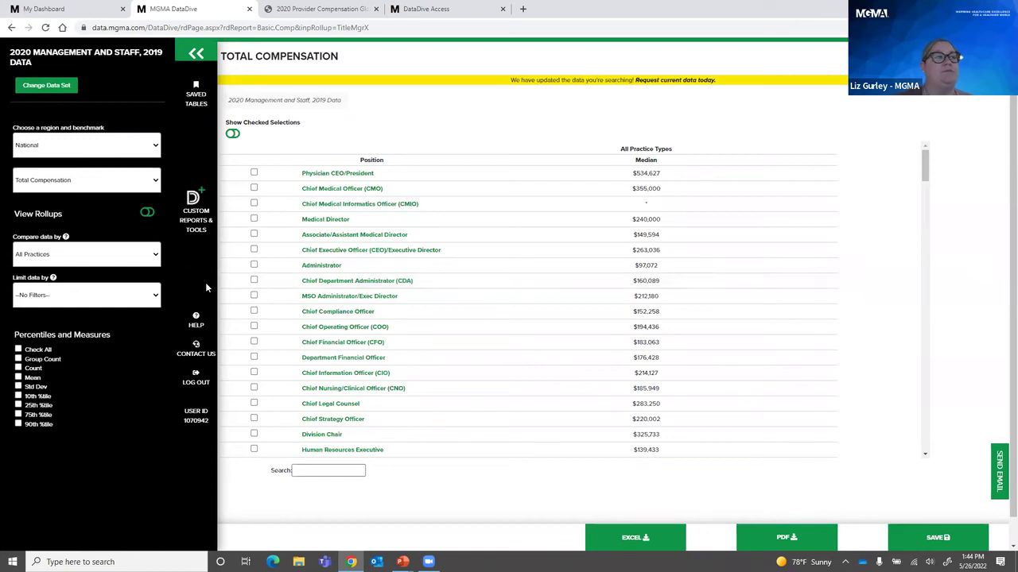
pyautogui.click(157, 255)
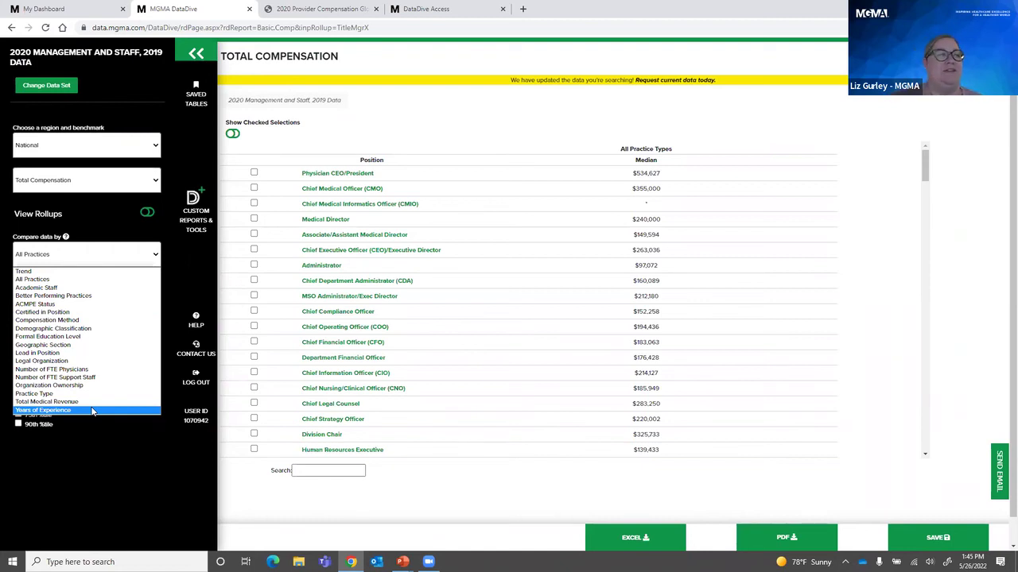
pyautogui.click(156, 256)
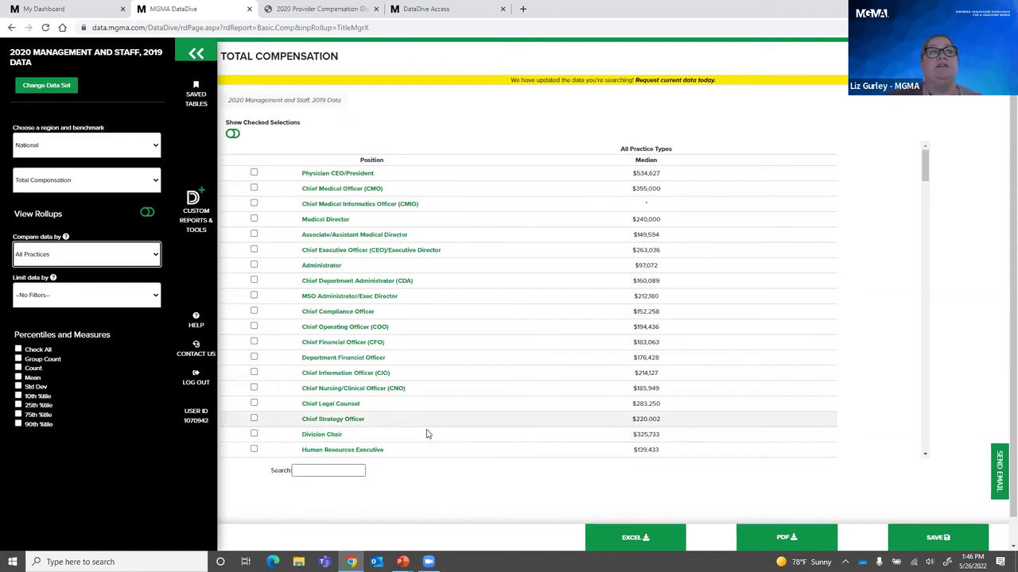
# Search the position list for "regis" and clear the search to restore the full list.
pyautogui.click(307, 472)
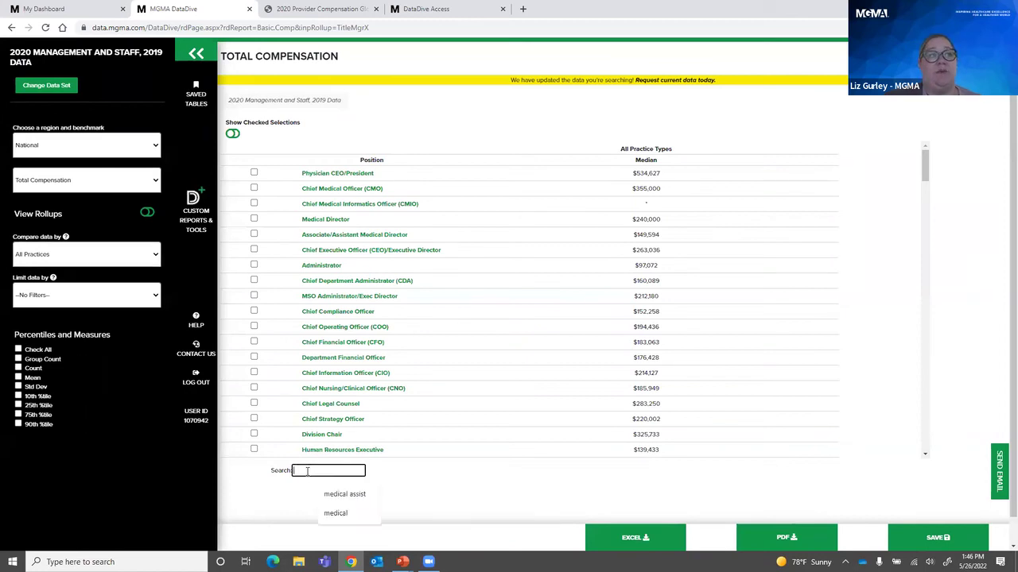
pyautogui.write('regis')
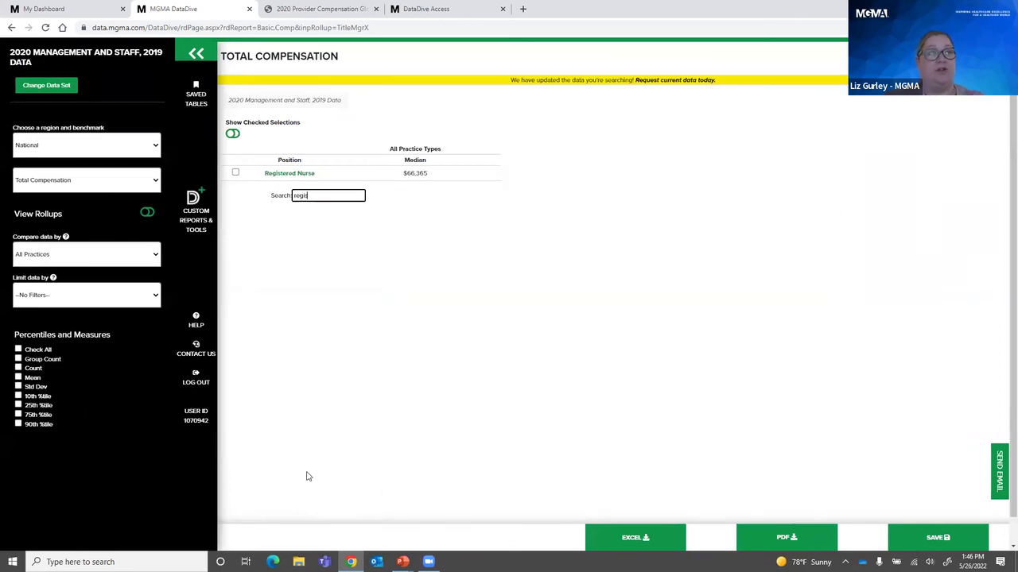
pyautogui.hotkey('ctrl', 'a')
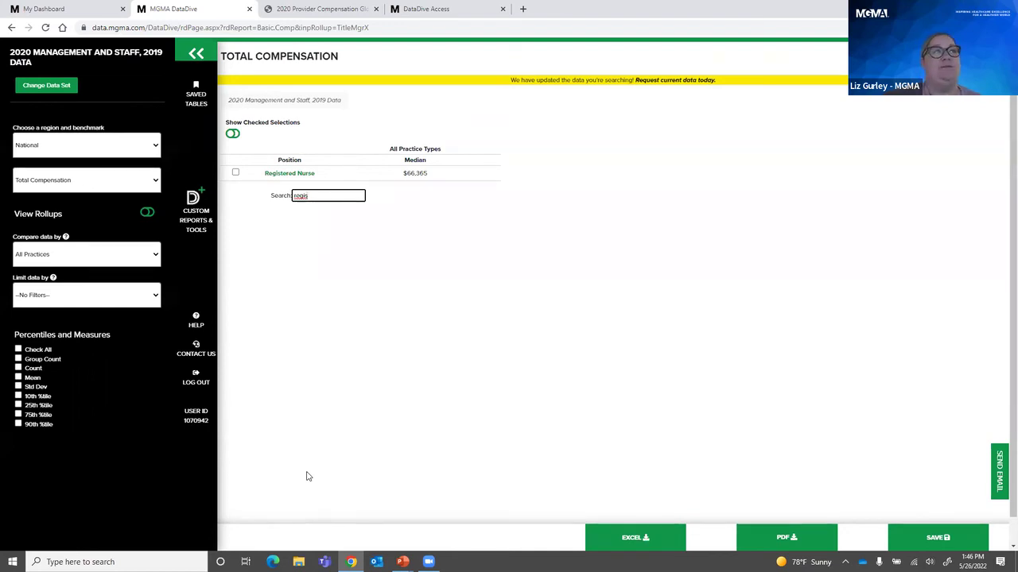
pyautogui.press('BackSpace')
pyautogui.press('BackSpace')
pyautogui.press('BackSpace')
pyautogui.press('BackSpace')
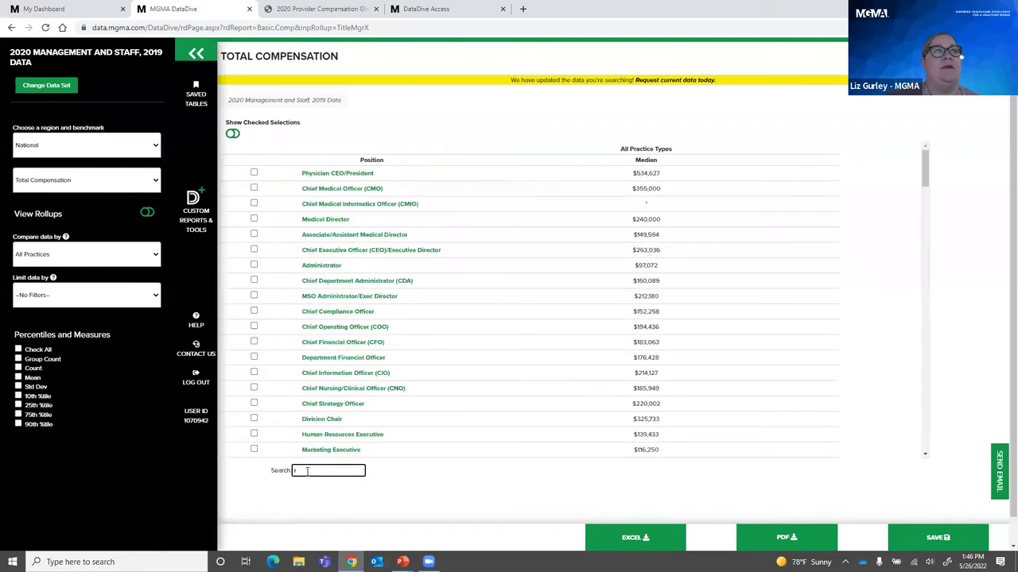
pyautogui.press('BackSpace')
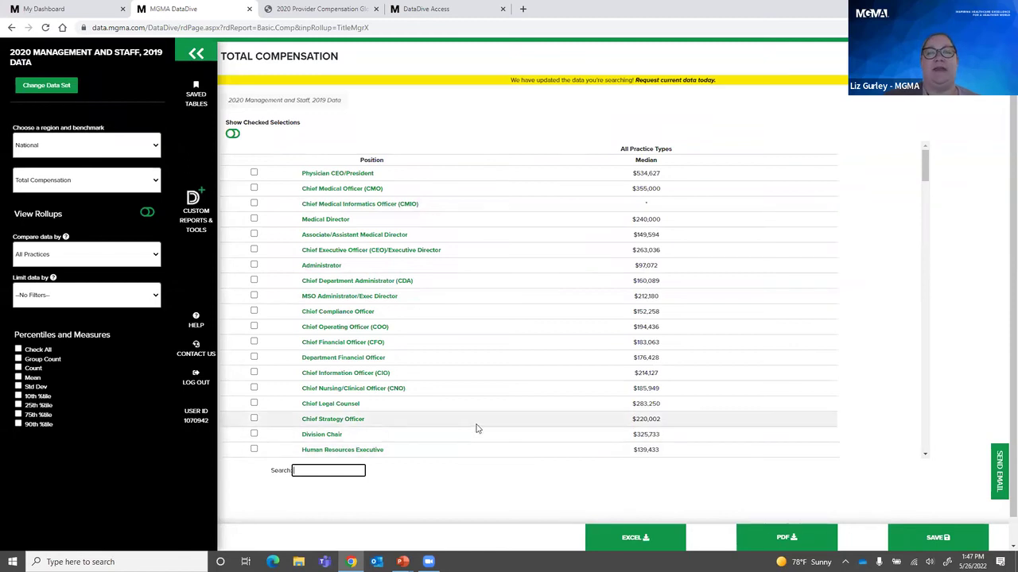
# Change the data set to 2020 Cost and Revenue (2019 Data) and show the Staffing benchmarks.
pyautogui.click(46, 86)
pyautogui.click(82, 257)
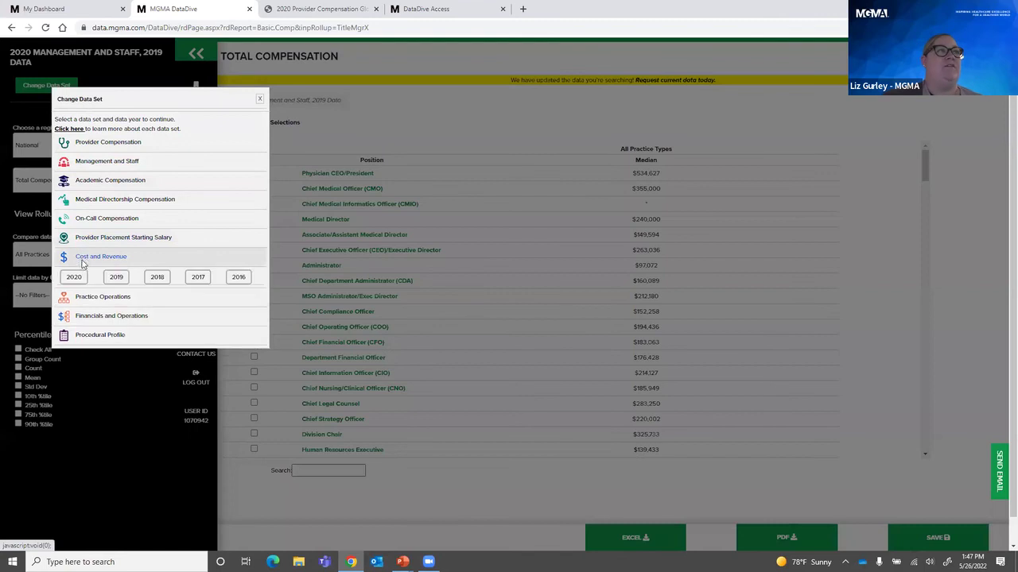
pyautogui.click(120, 282)
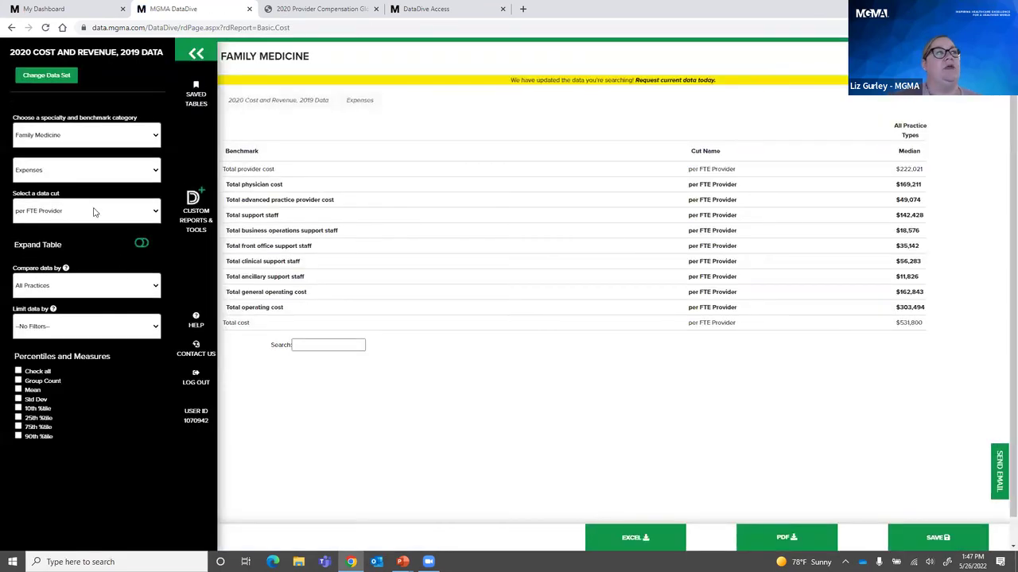
pyautogui.click(155, 168)
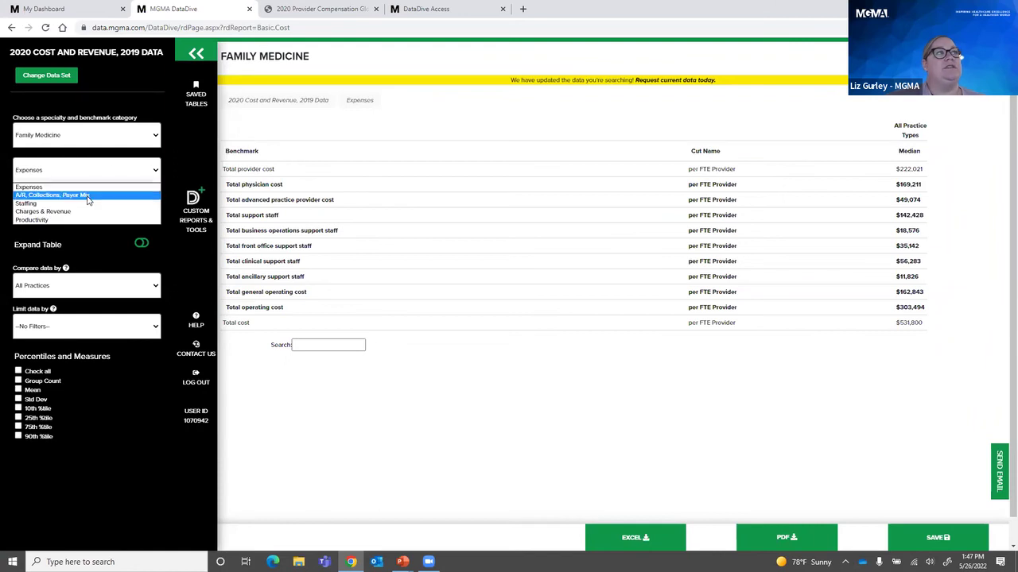
pyautogui.click(91, 204)
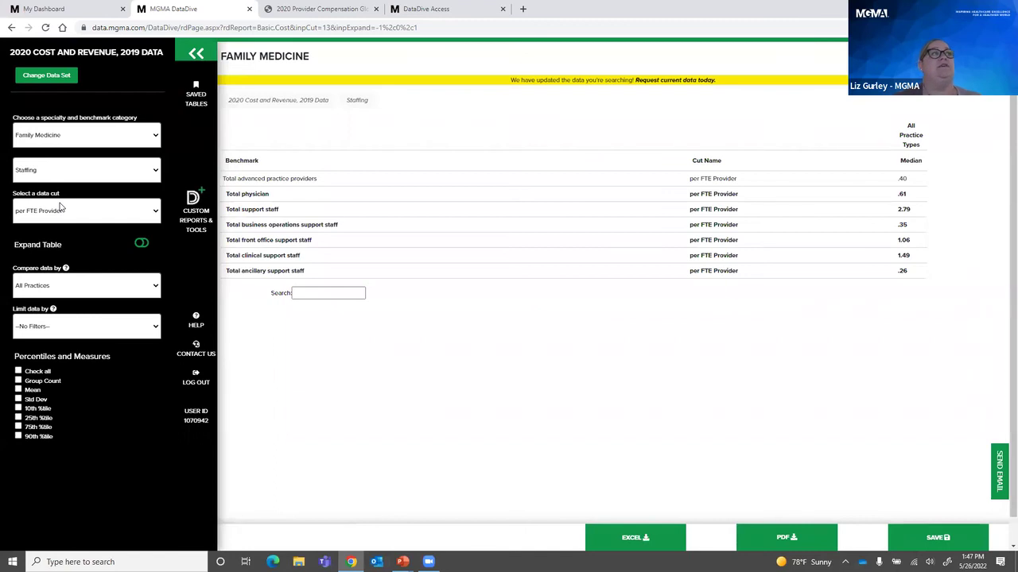
# Review the data cut choices, keeping per FTE Provider, and expand the Staffing table to its detailed benchmarks.
pyautogui.click(156, 214)
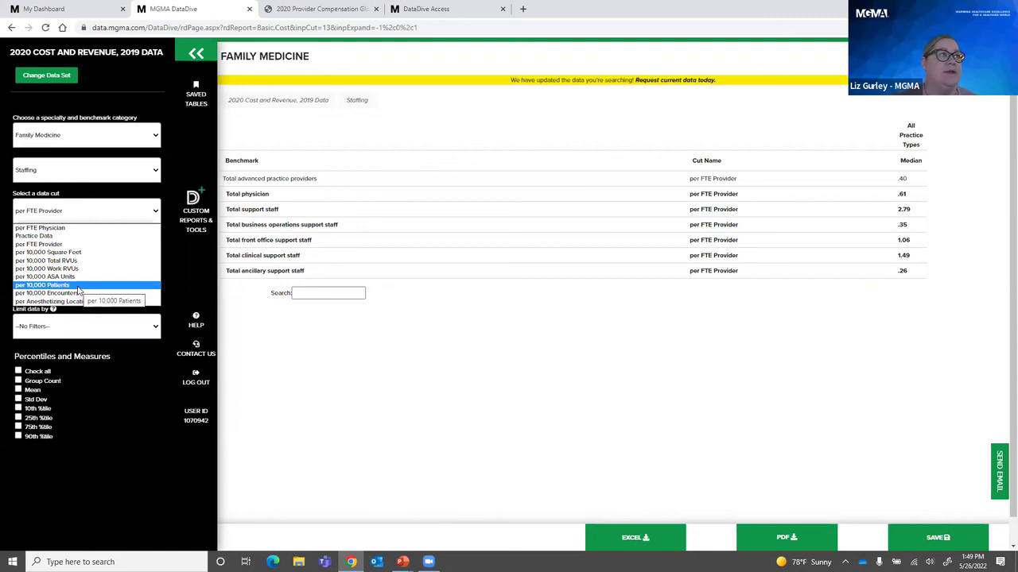
pyautogui.click(79, 211)
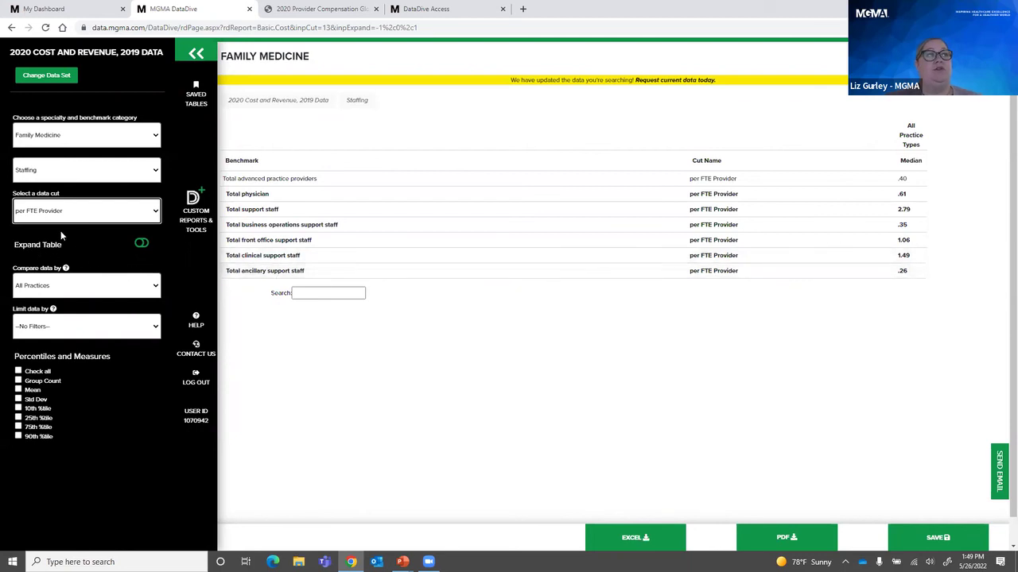
pyautogui.click(141, 243)
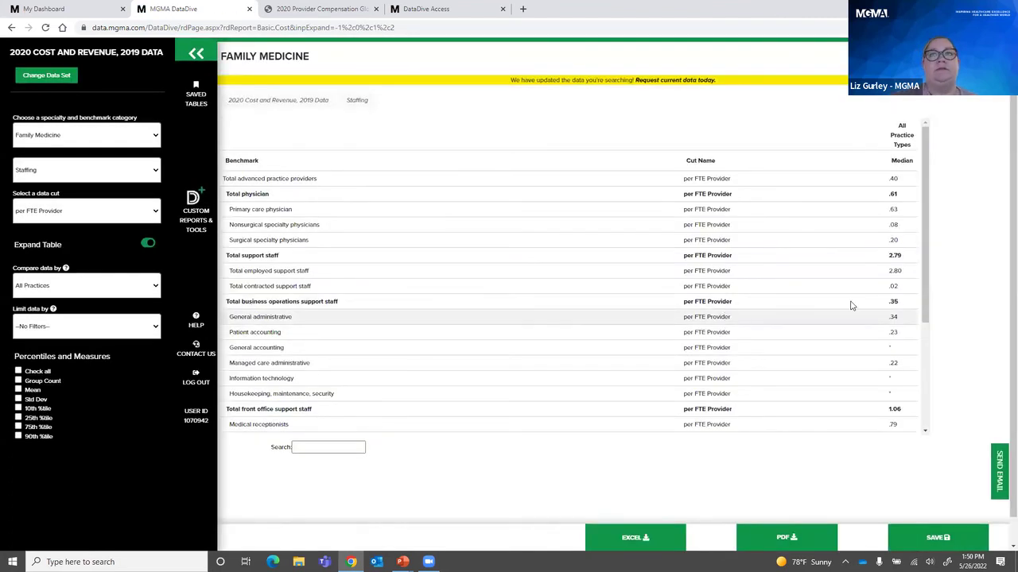
pyautogui.moveTo(925, 308); pyautogui.dragTo(809, 405)
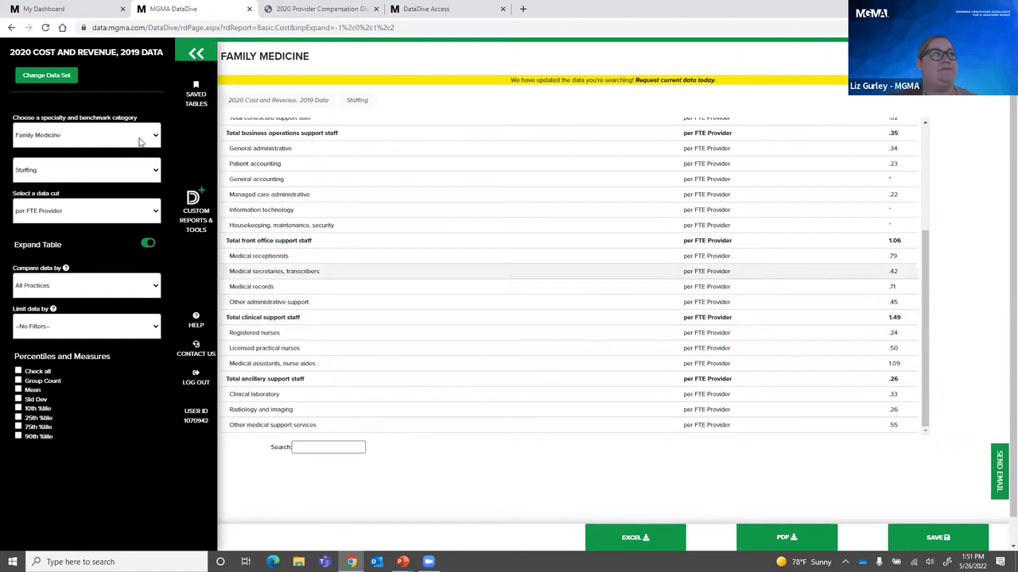
# Set the benchmark category to Expenses and look through the expanded list of operating costs.
pyautogui.click(157, 171)
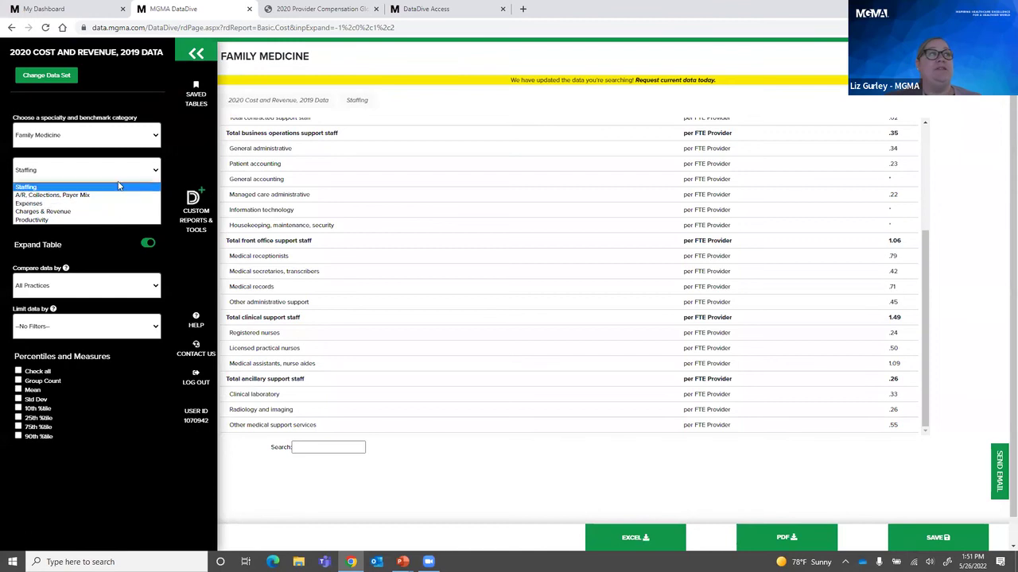
pyautogui.click(90, 204)
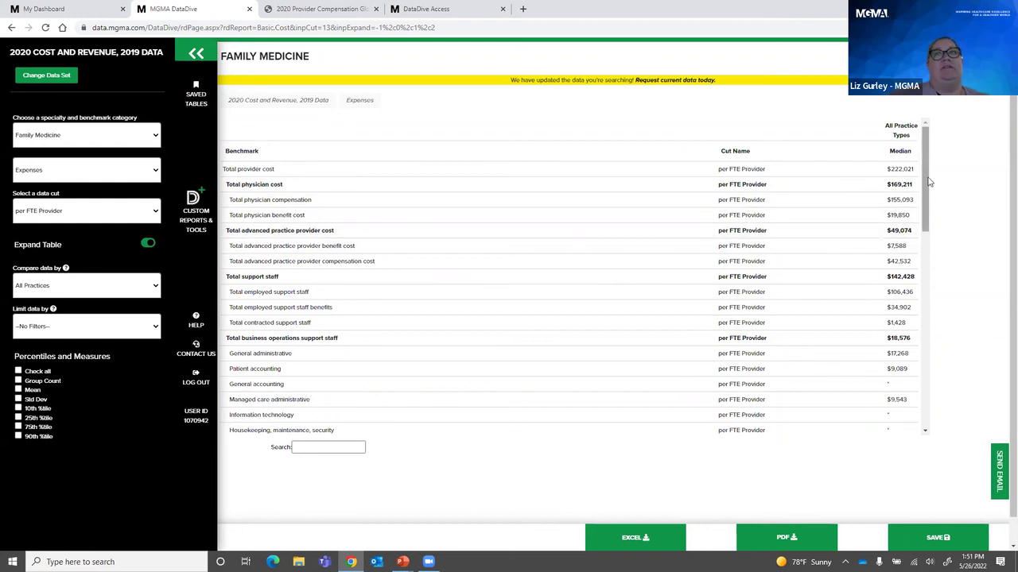
pyautogui.moveTo(926, 182); pyautogui.dragTo(935, 357)
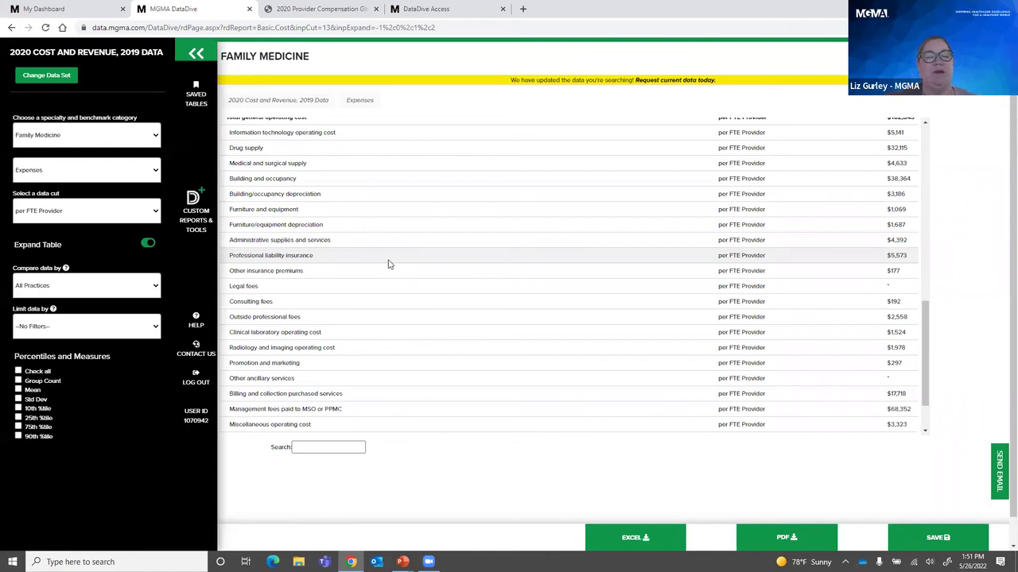
# Set the benchmark category to Charges & Revenue and look through its expanded table down to net income/loss.
pyautogui.click(156, 172)
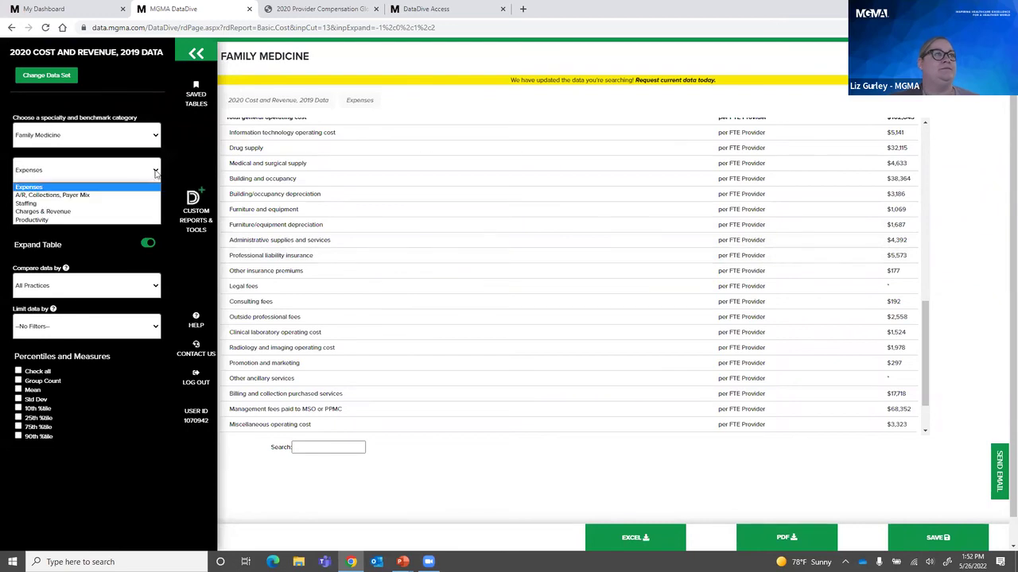
pyautogui.click(84, 213)
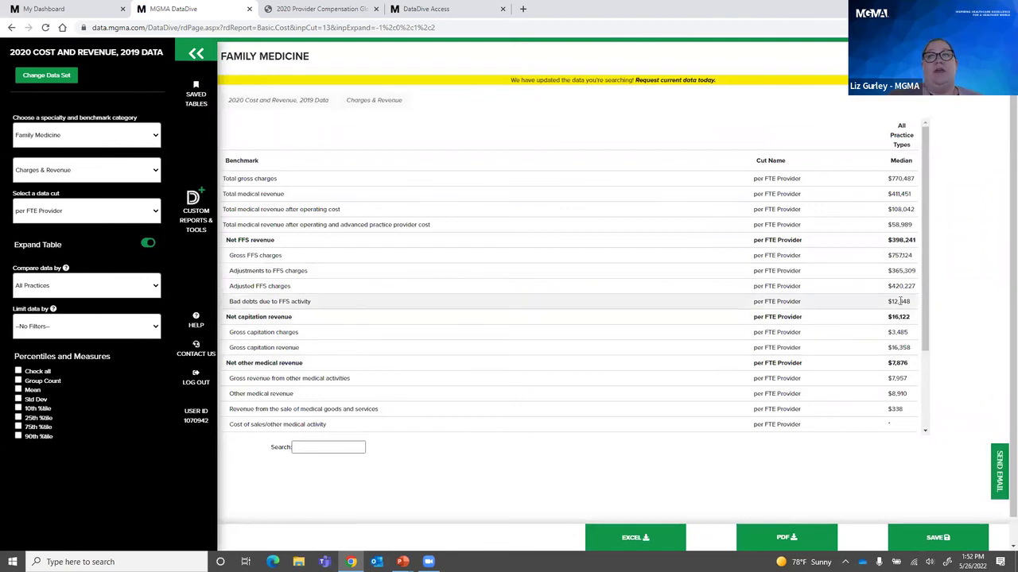
pyautogui.moveTo(924, 288); pyautogui.dragTo(923, 382)
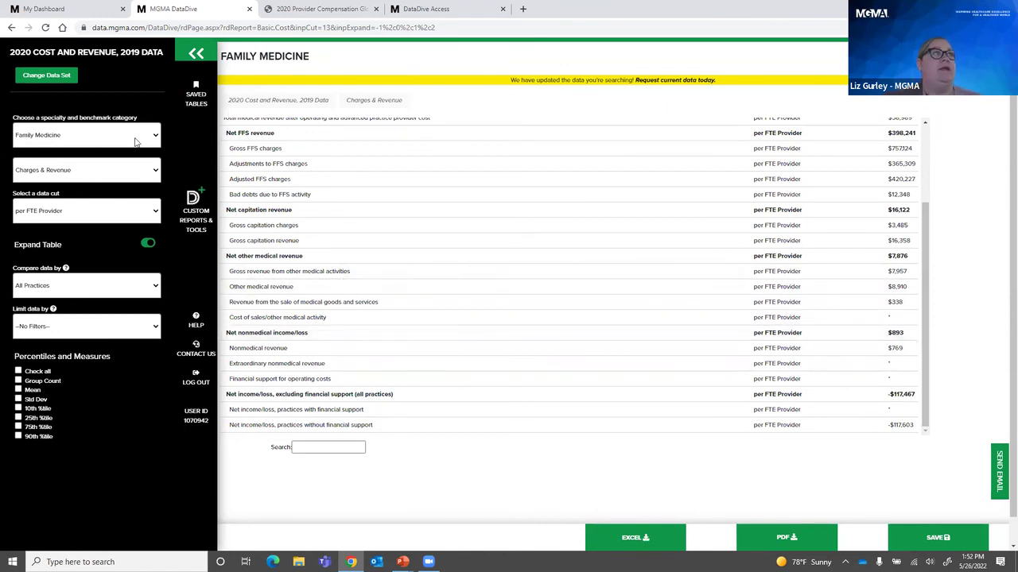
# Change the data set to 2020 Practice Operations (2019 Data) and set the specialty to Family Medicine.
pyautogui.click(65, 78)
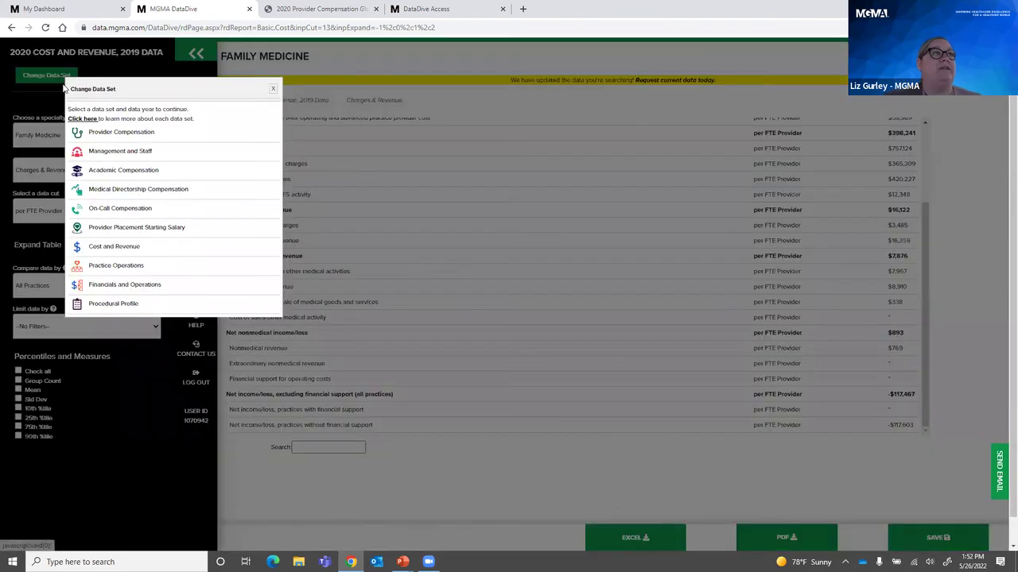
pyautogui.click(104, 270)
pyautogui.click(130, 286)
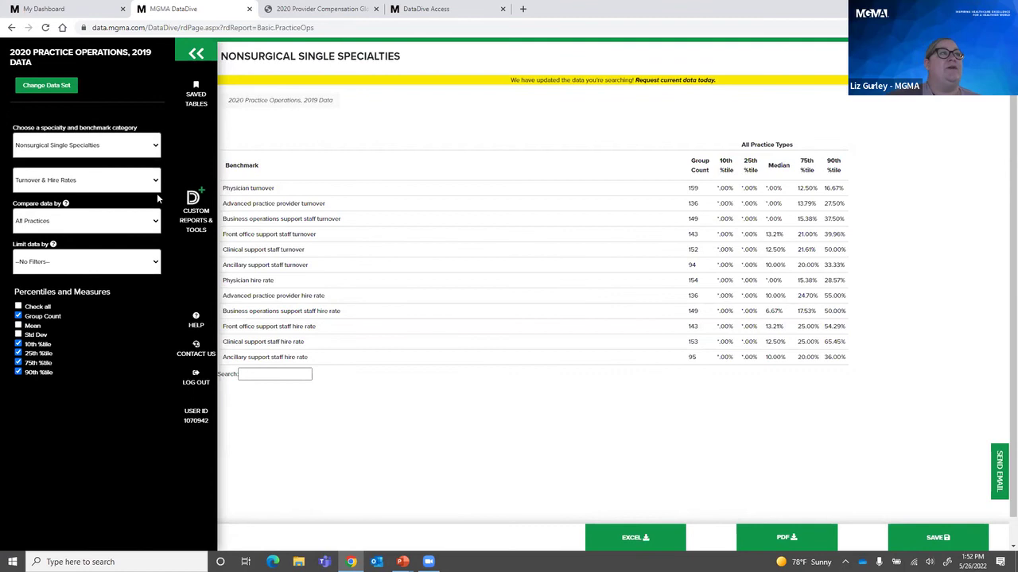
pyautogui.click(128, 146)
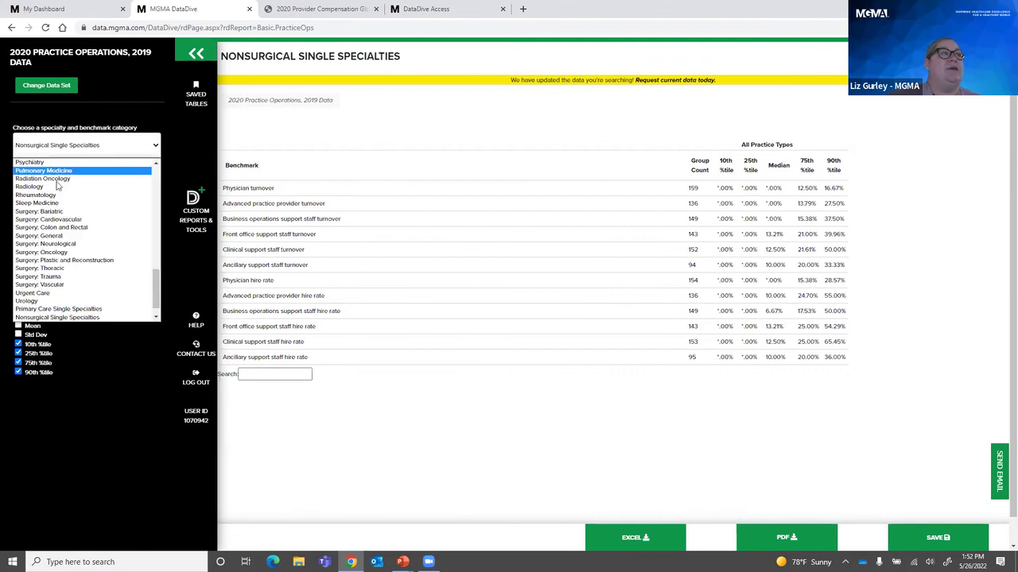
pyautogui.scroll(5, 55, 172)
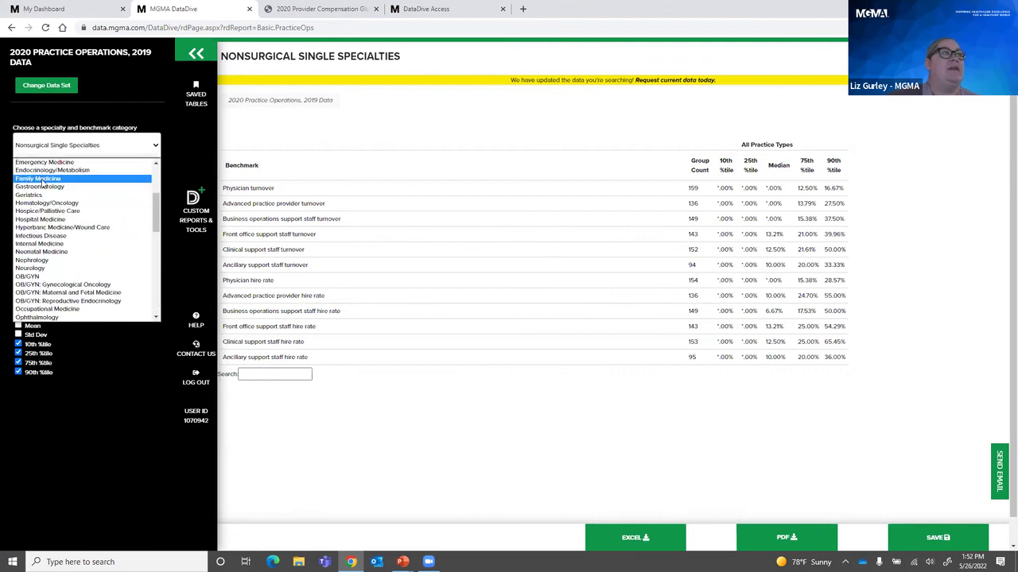
pyautogui.click(40, 179)
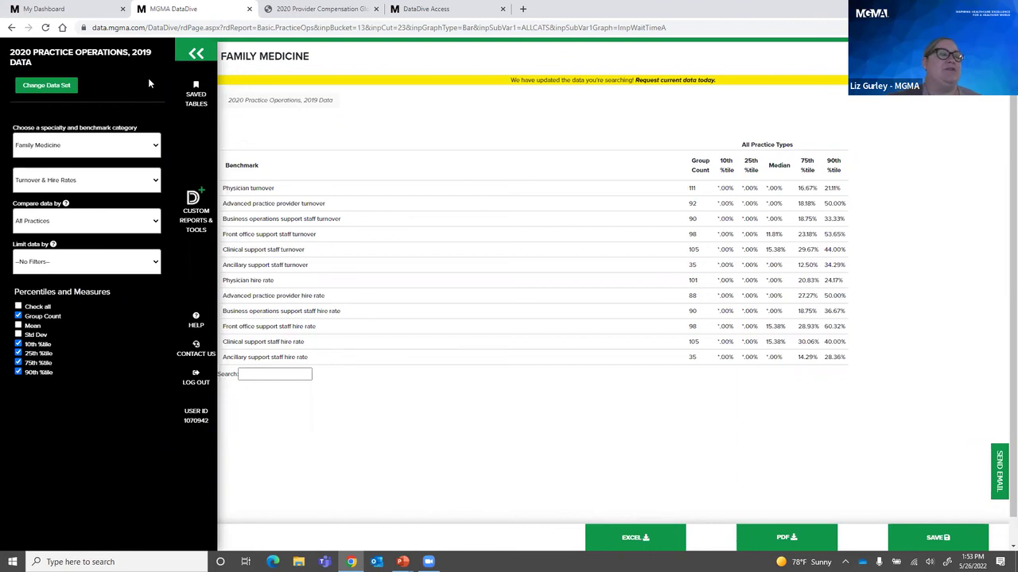
# Show the Demographics benchmarks and review the survey questions available for comparing the data.
pyautogui.click(154, 182)
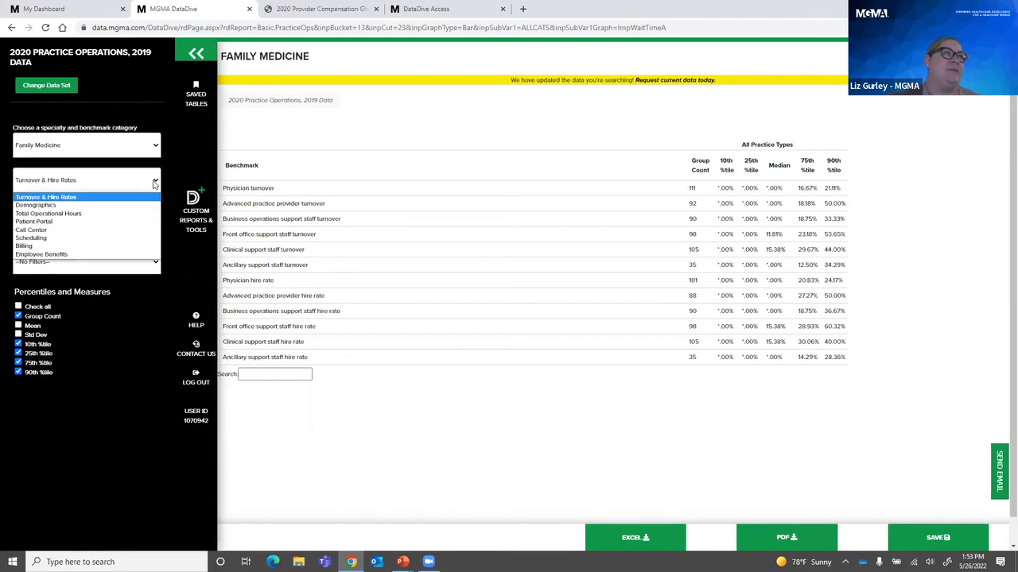
pyautogui.click(93, 205)
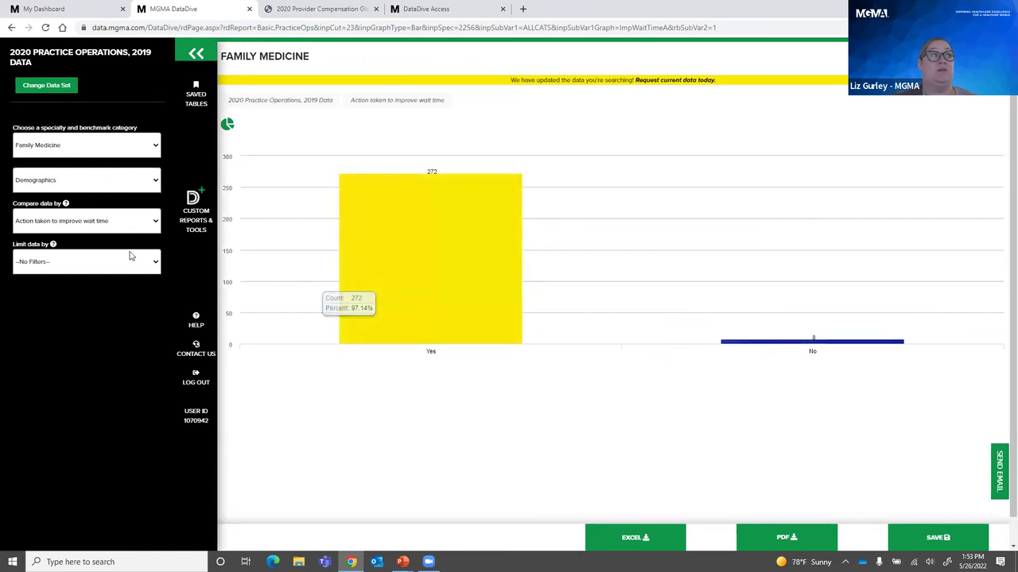
pyautogui.click(156, 224)
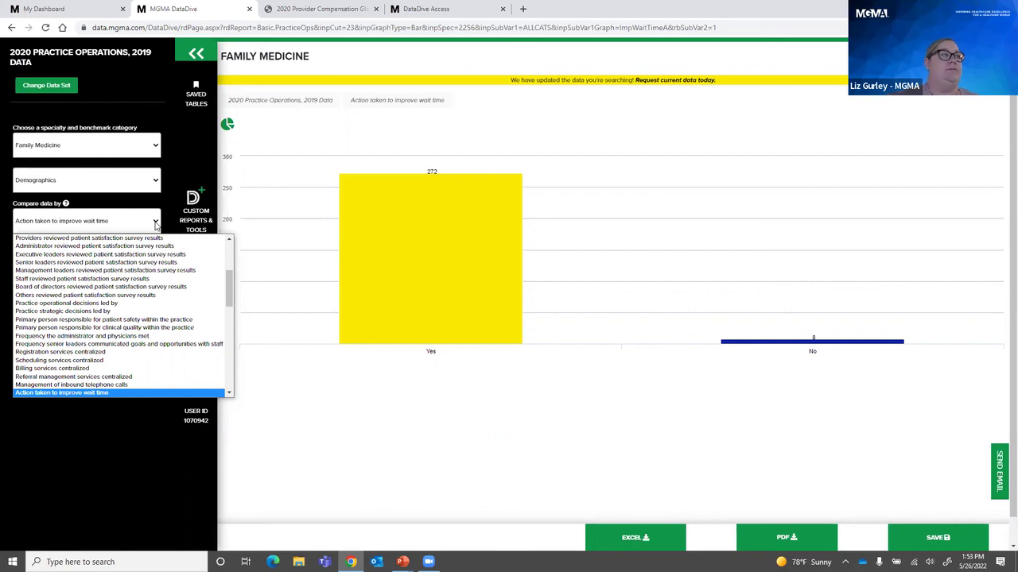
# Set the specialty to Multispecialty for the chart of action taken to improve wait time.
pyautogui.click(156, 144)
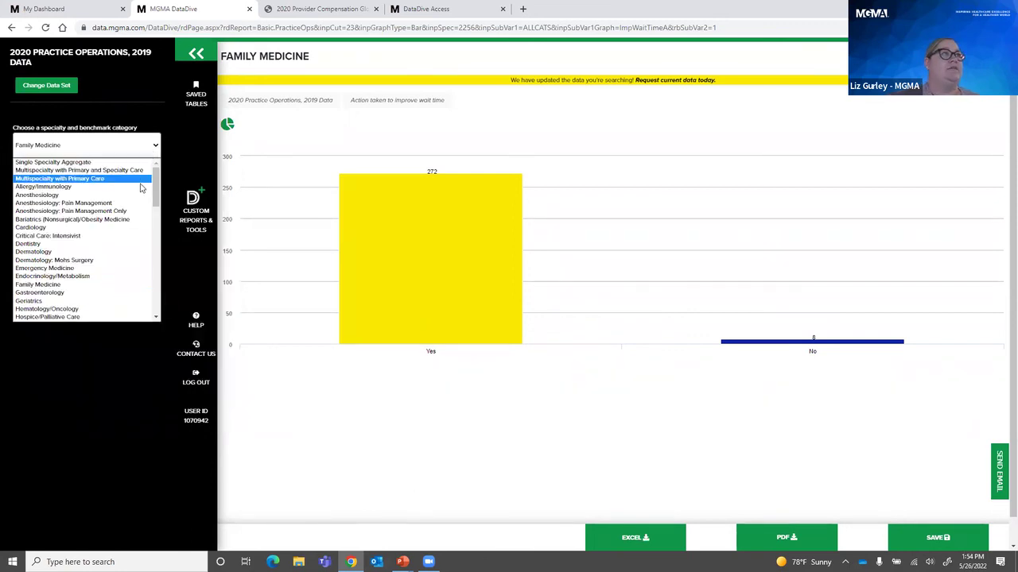
pyautogui.moveTo(155, 188); pyautogui.dragTo(154, 304)
pyautogui.click(69, 319)
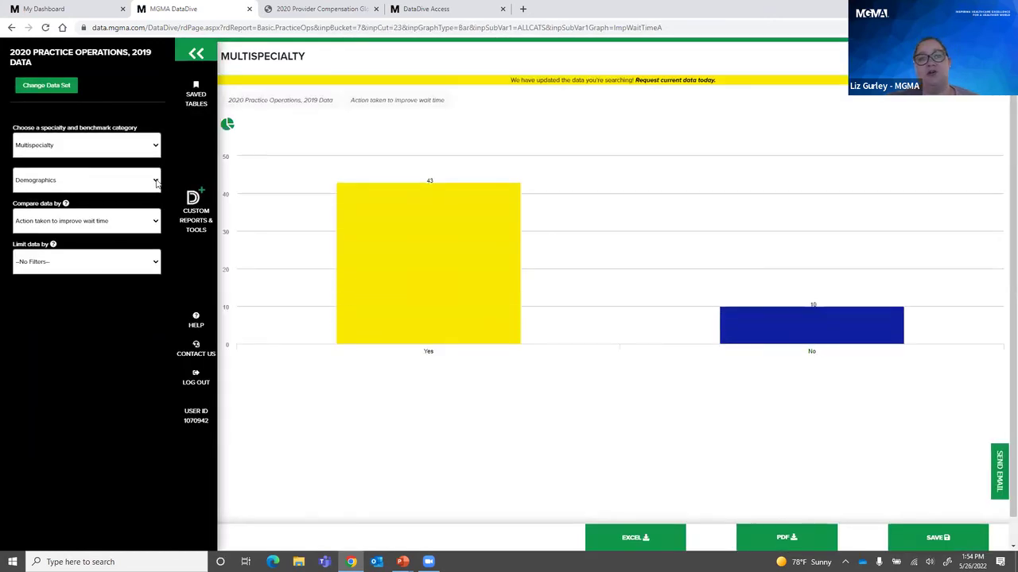
# View the multispecialty benchmarks for Total Operational Hours, followed by those for Patient Portal.
pyautogui.click(155, 182)
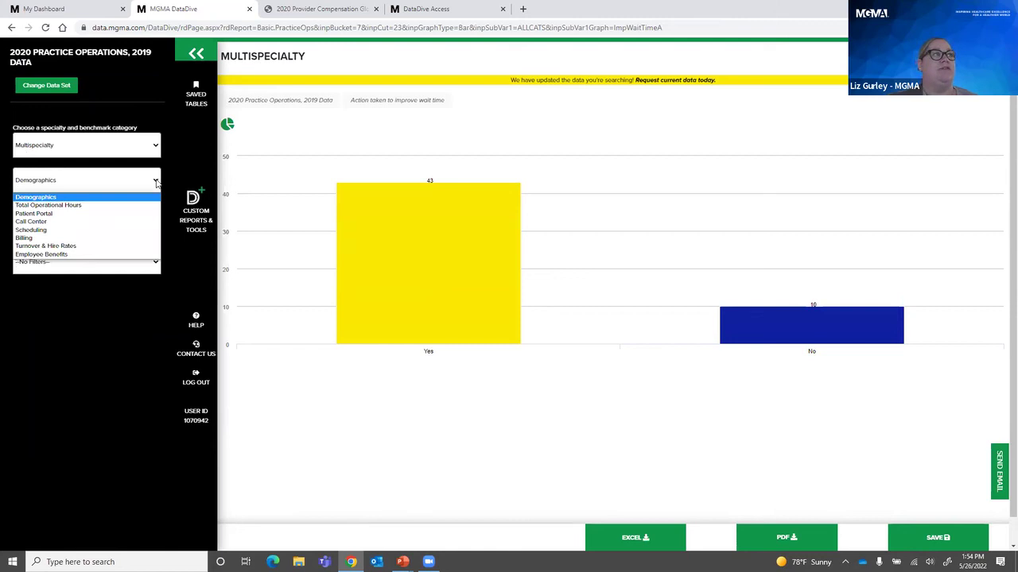
pyautogui.click(135, 206)
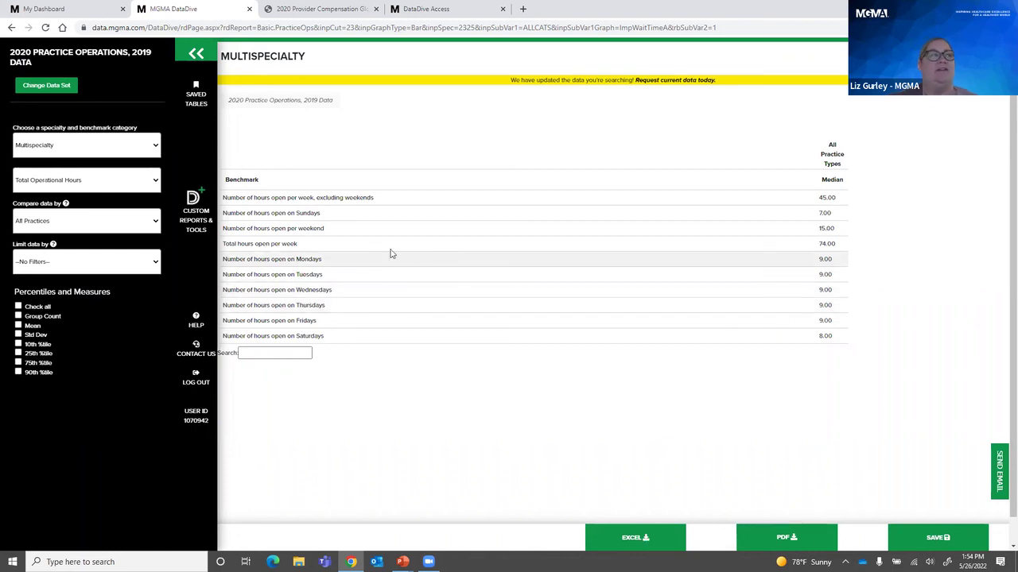
pyautogui.click(155, 181)
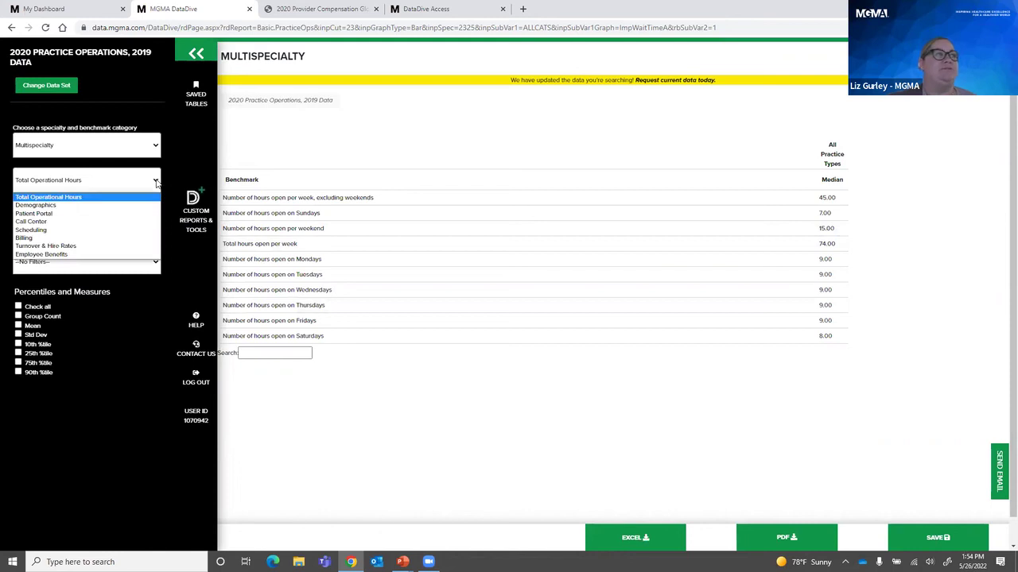
pyautogui.click(135, 217)
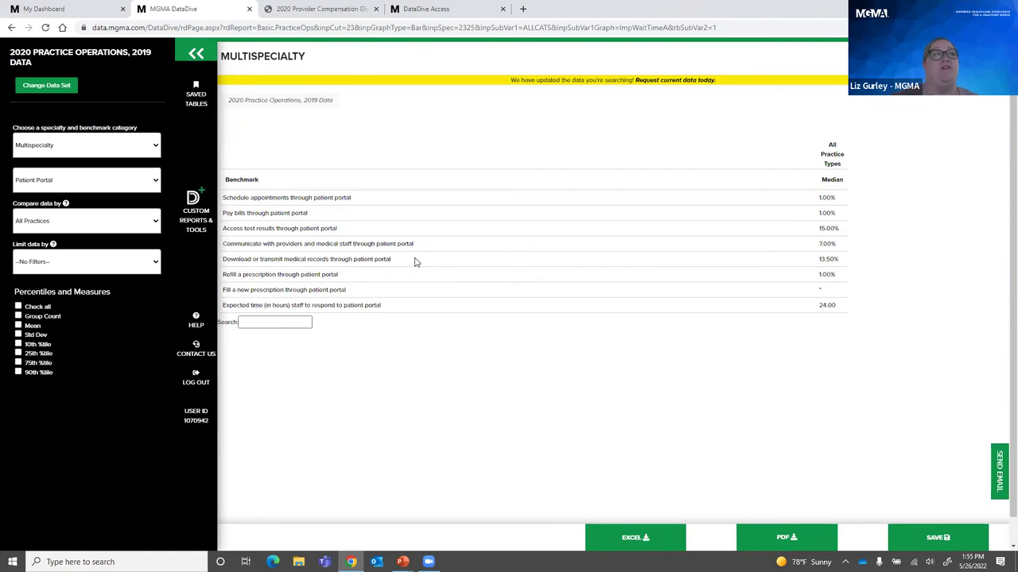
# Set the benchmark category to Scheduling and look down its table to the no-show rate and fee.
pyautogui.click(155, 183)
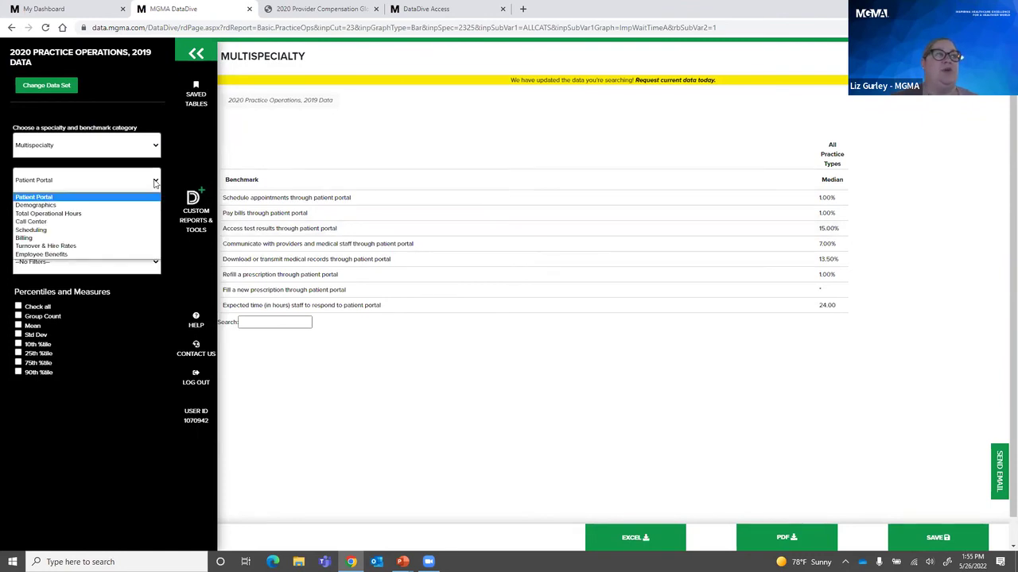
pyautogui.click(124, 230)
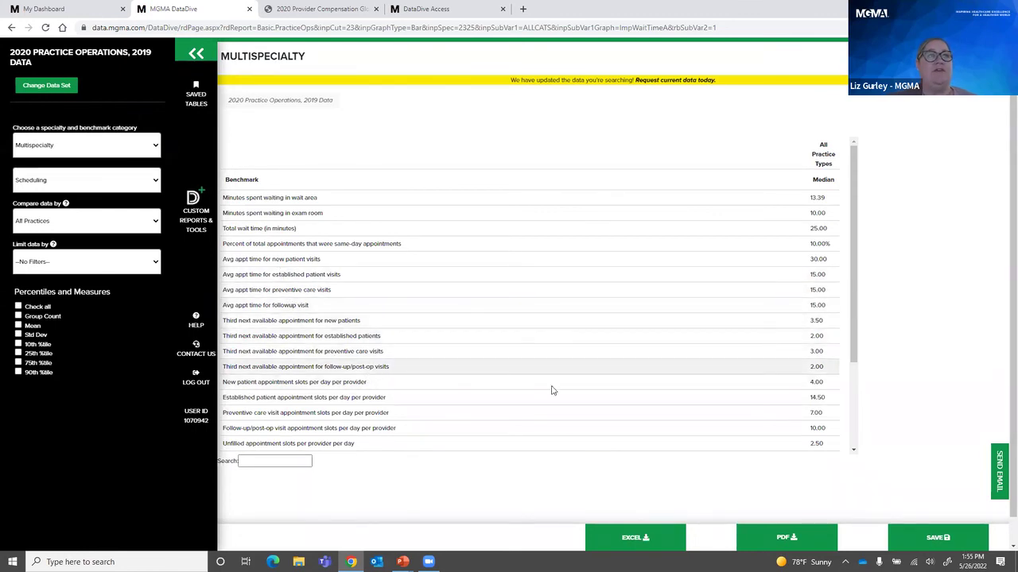
pyautogui.click(855, 451)
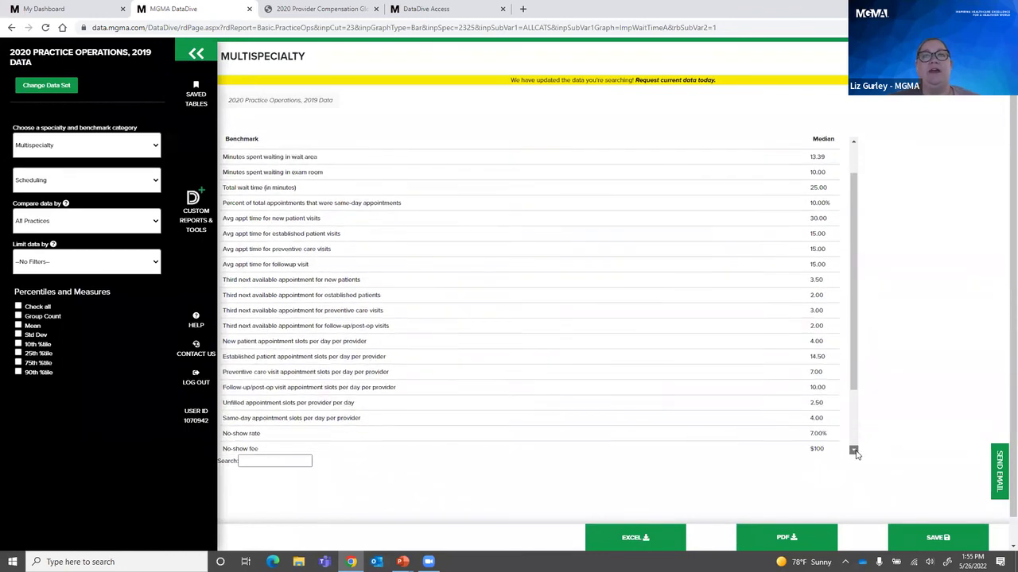